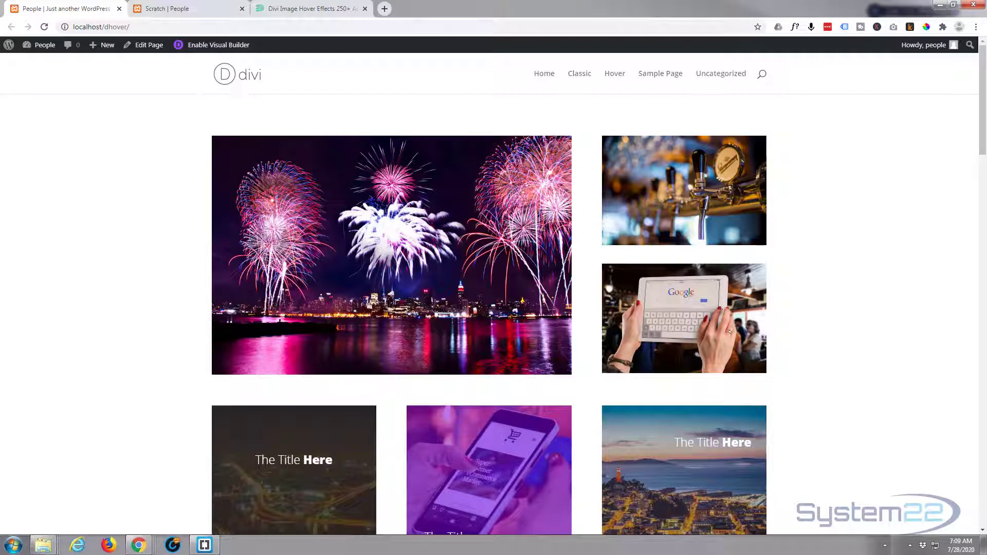
Step: Examine the image hover effects on the demo page, from the fireworks banner down to the food and camera images
{"action": "mouse_move", "coordinate": [334, 276]}
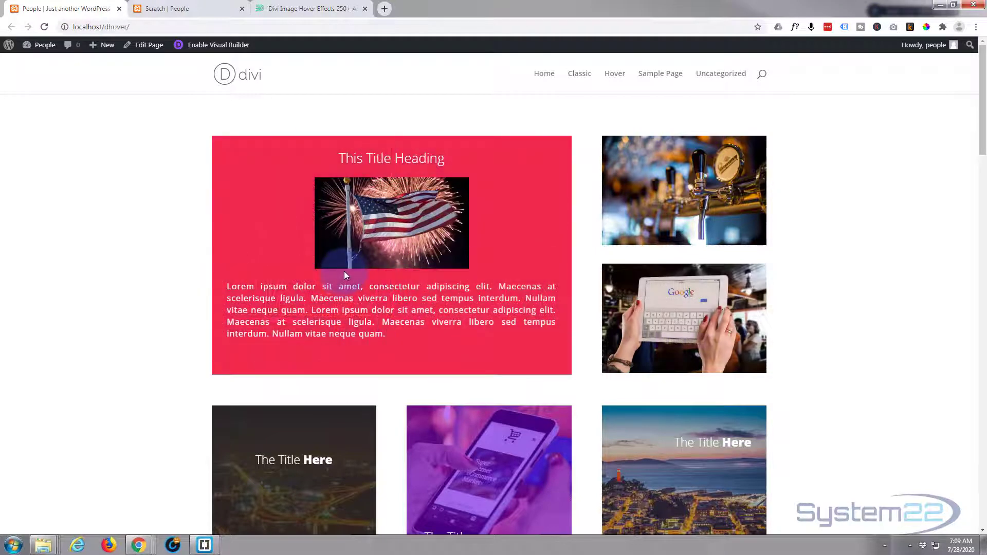
{"action": "mouse_move", "coordinate": [711, 335]}
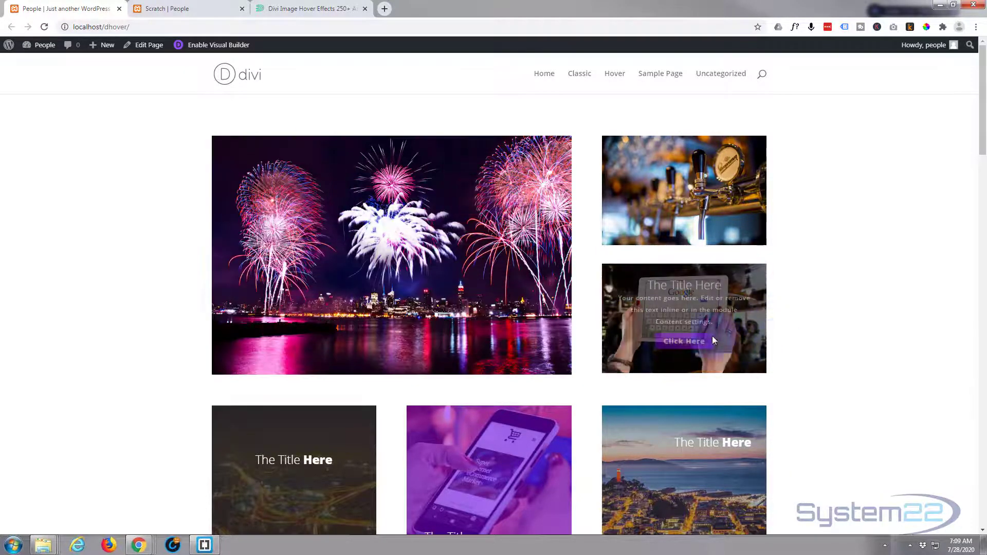
{"action": "scroll", "coordinate": [662, 331], "scroll_direction": "down", "scroll_amount": 2}
{"action": "scroll", "coordinate": [662, 334], "scroll_direction": "down", "scroll_amount": 2}
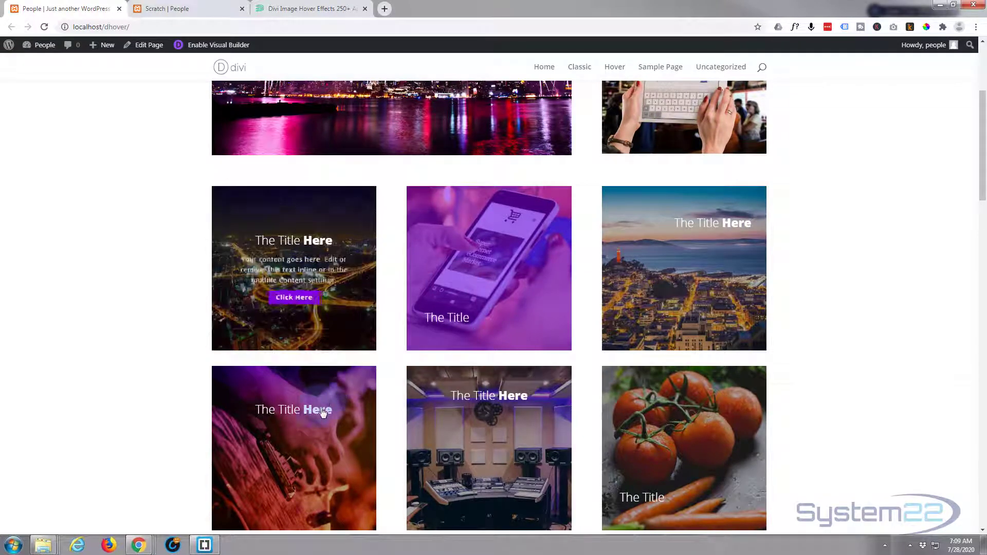
{"action": "scroll", "coordinate": [316, 411], "scroll_direction": "down", "scroll_amount": 3}
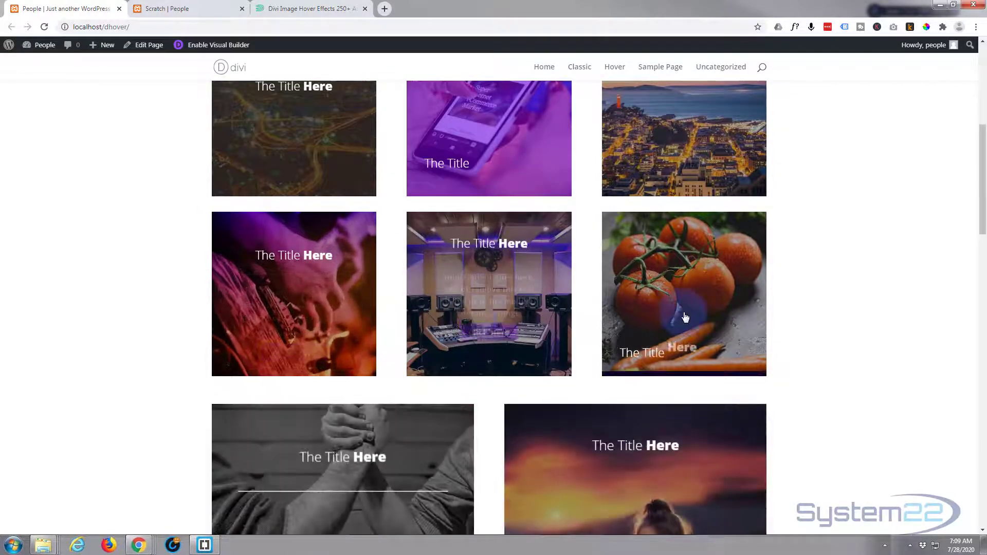
{"action": "scroll", "coordinate": [632, 485], "scroll_direction": "down", "scroll_amount": 7}
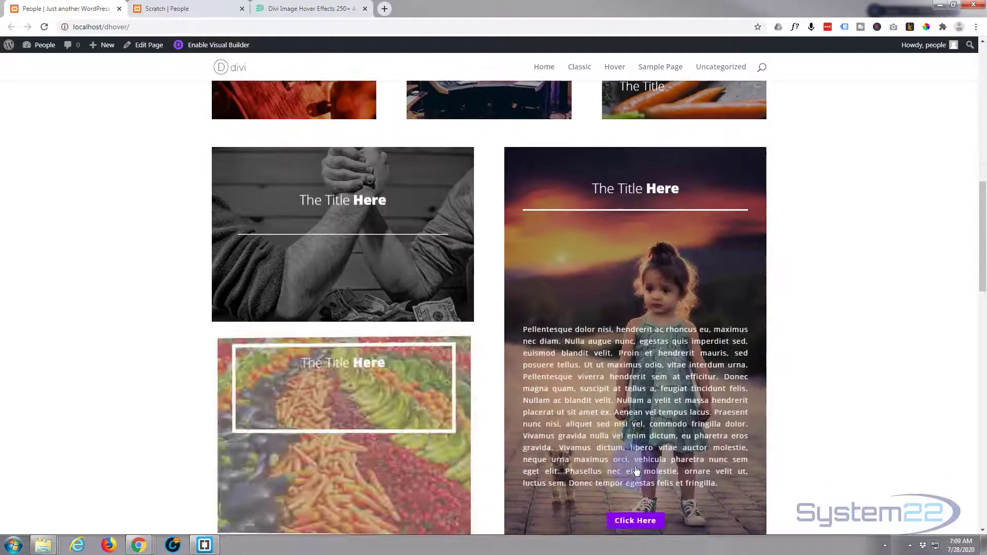
{"action": "scroll", "coordinate": [309, 346], "scroll_direction": "down", "scroll_amount": 4}
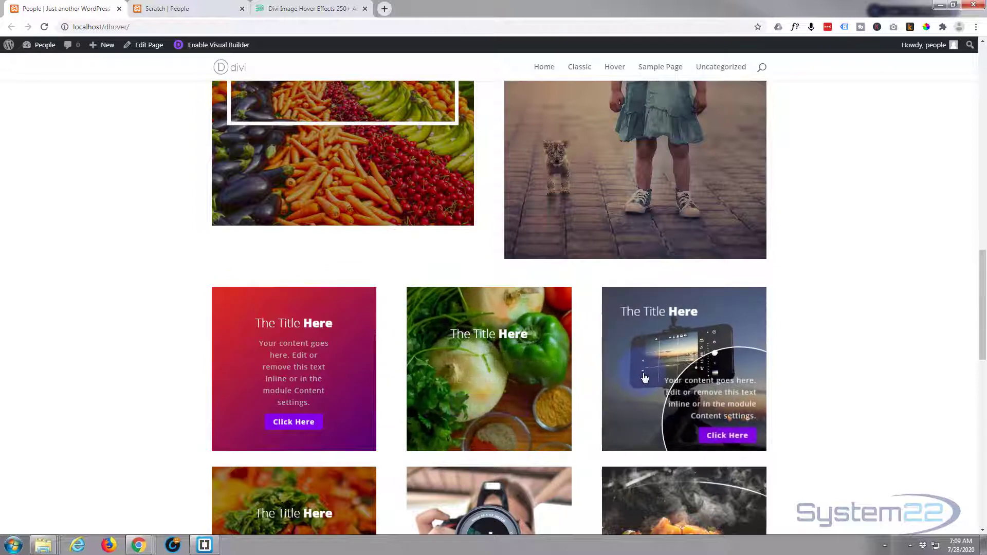
{"action": "scroll", "coordinate": [648, 370], "scroll_direction": "down", "scroll_amount": 4}
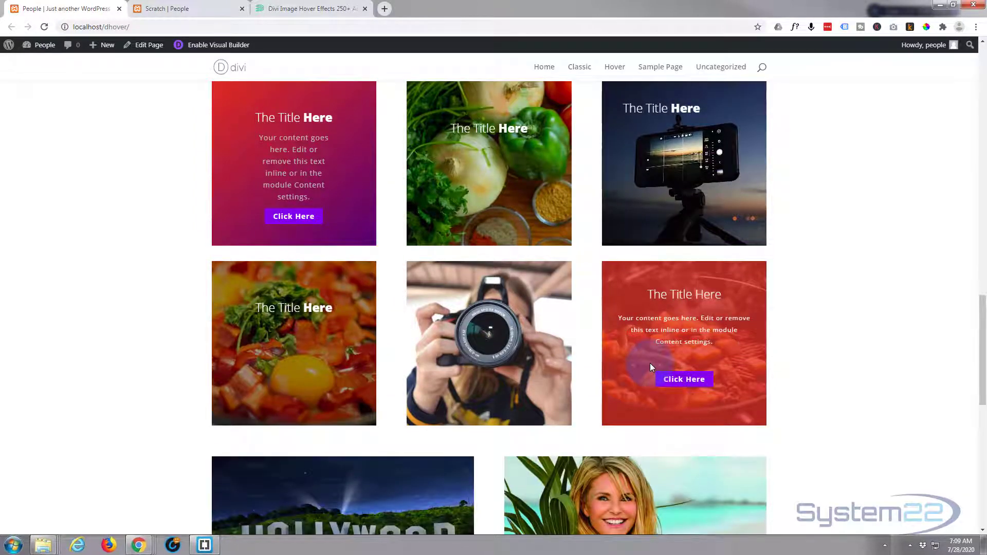
Step: Review the Divi Image Hover product page and the remaining hover effects on the demo page
{"action": "left_click", "coordinate": [330, 15]}
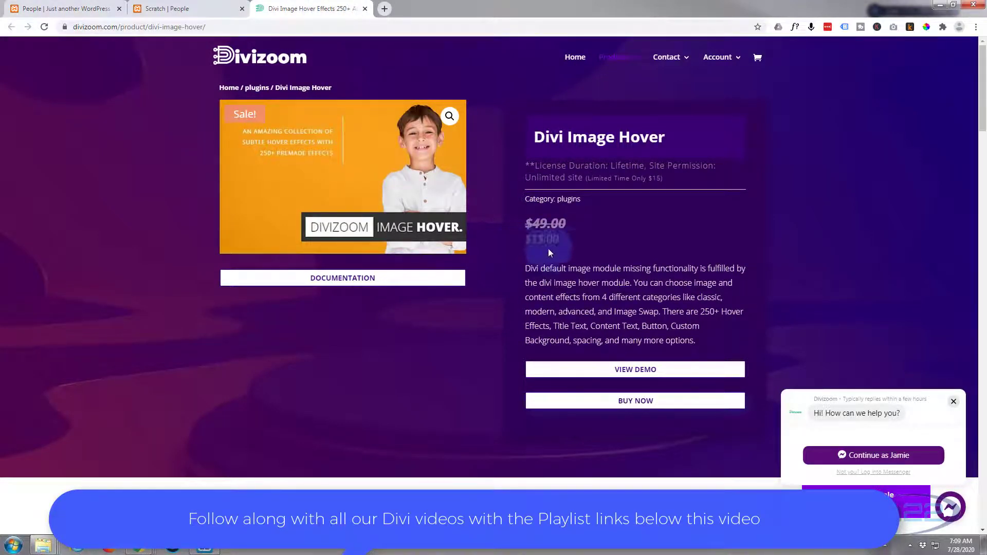
{"action": "left_click", "coordinate": [22, 6]}
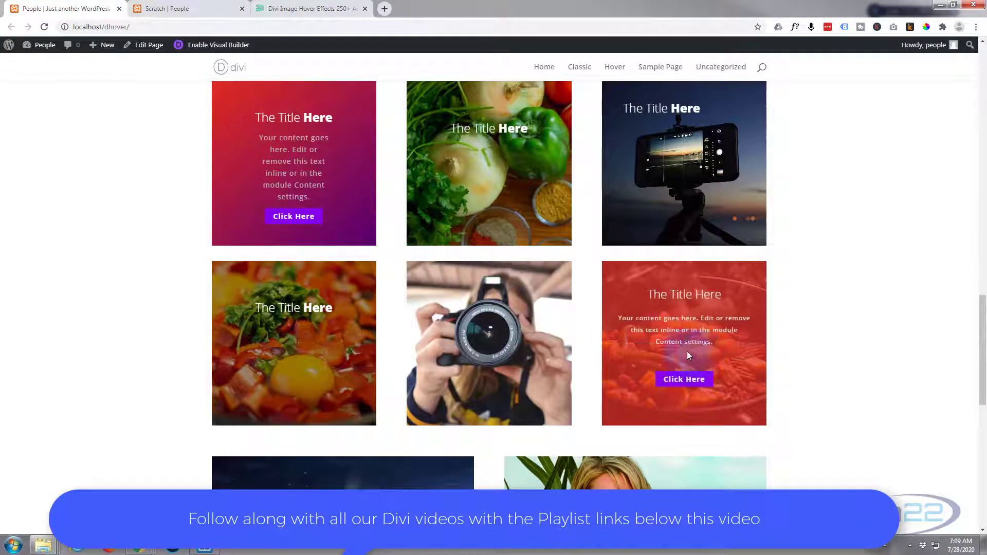
{"action": "scroll", "coordinate": [595, 331], "scroll_direction": "down", "scroll_amount": 3}
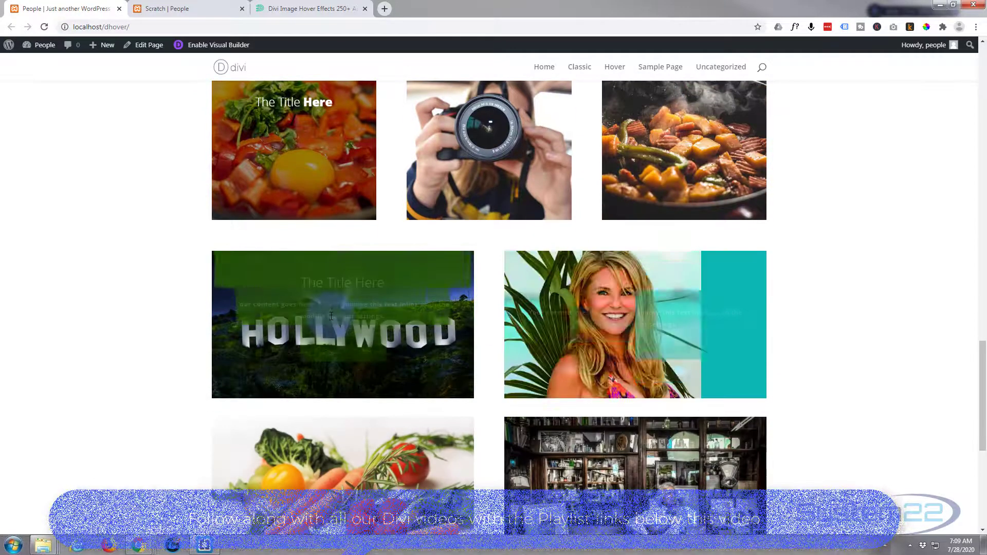
{"action": "scroll", "coordinate": [331, 316], "scroll_direction": "down", "scroll_amount": 3}
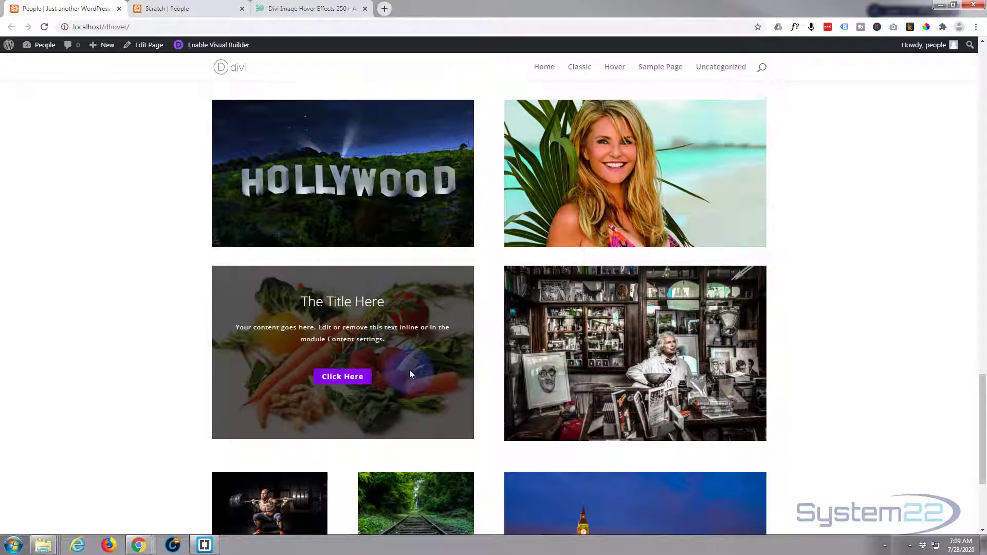
{"action": "scroll", "coordinate": [410, 369], "scroll_direction": "up", "scroll_amount": 5}
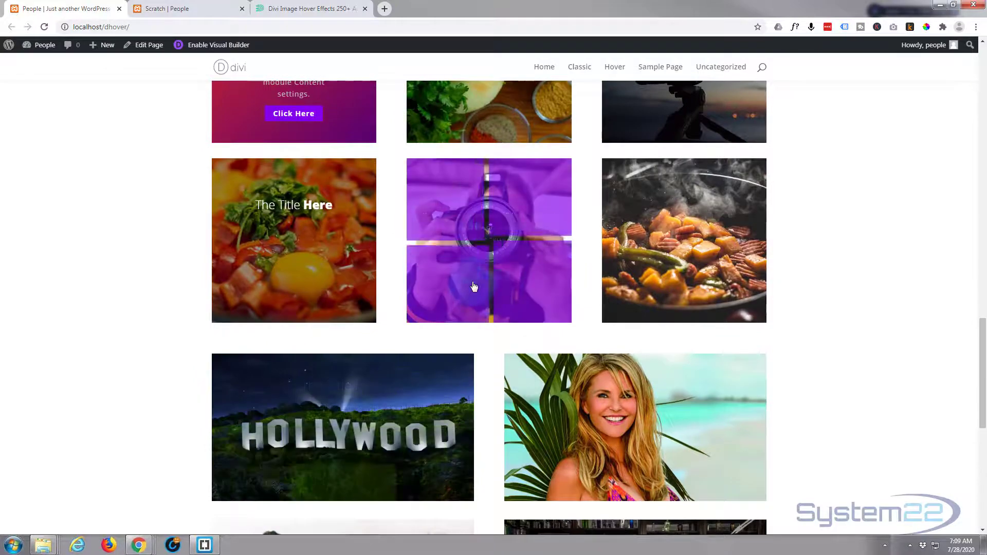
{"action": "scroll", "coordinate": [463, 329], "scroll_direction": "up", "scroll_amount": 5}
{"action": "scroll", "coordinate": [471, 293], "scroll_direction": "up", "scroll_amount": 12}
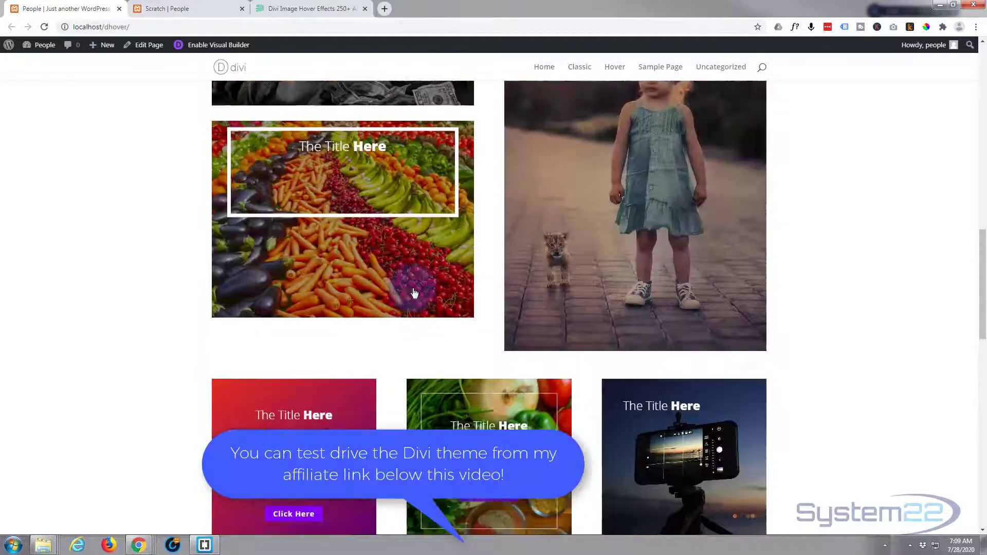
{"action": "scroll", "coordinate": [388, 293], "scroll_direction": "up", "scroll_amount": 2}
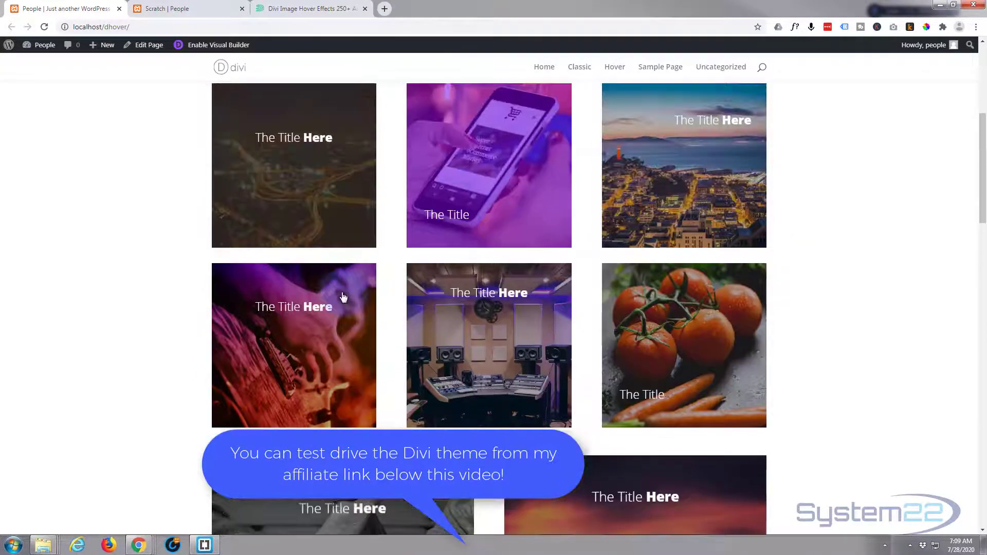
Step: Switch to the Scratch page and open it for editing in the Visual Builder
{"action": "left_click", "coordinate": [139, 7]}
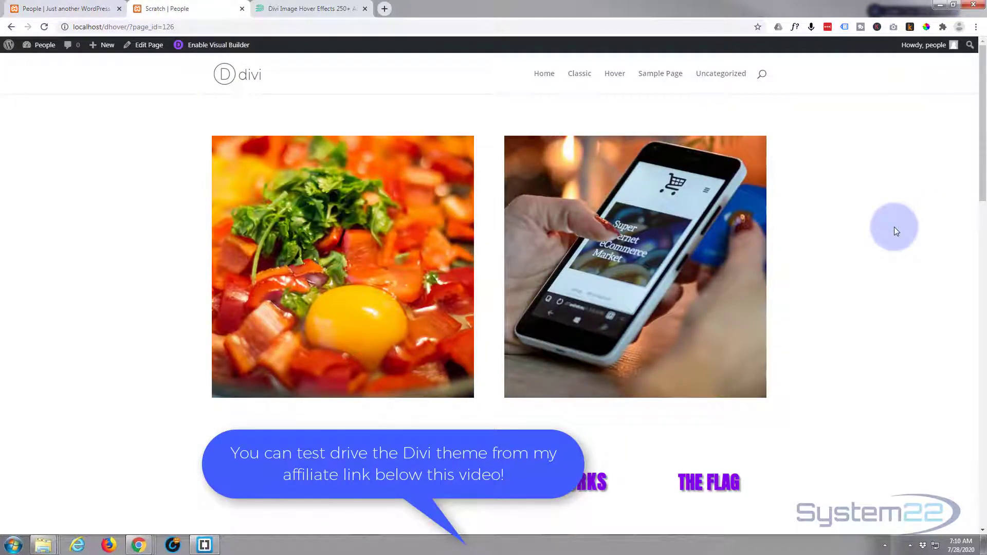
{"action": "mouse_move", "coordinate": [642, 285]}
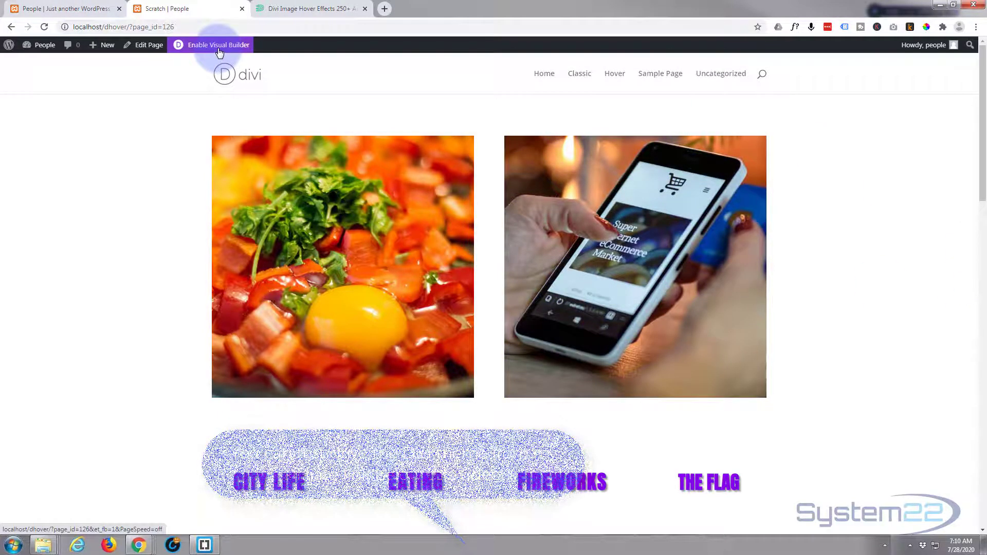
{"action": "left_click", "coordinate": [219, 50]}
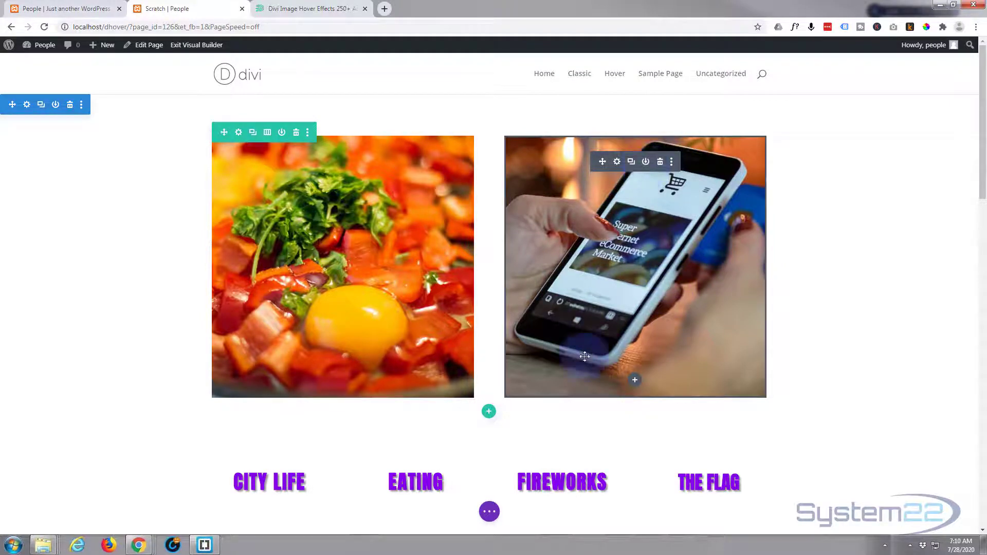
Step: Insert a row with two equal columns below the row holding the food and phone images
{"action": "mouse_move", "coordinate": [492, 383]}
{"action": "left_click", "coordinate": [489, 412]}
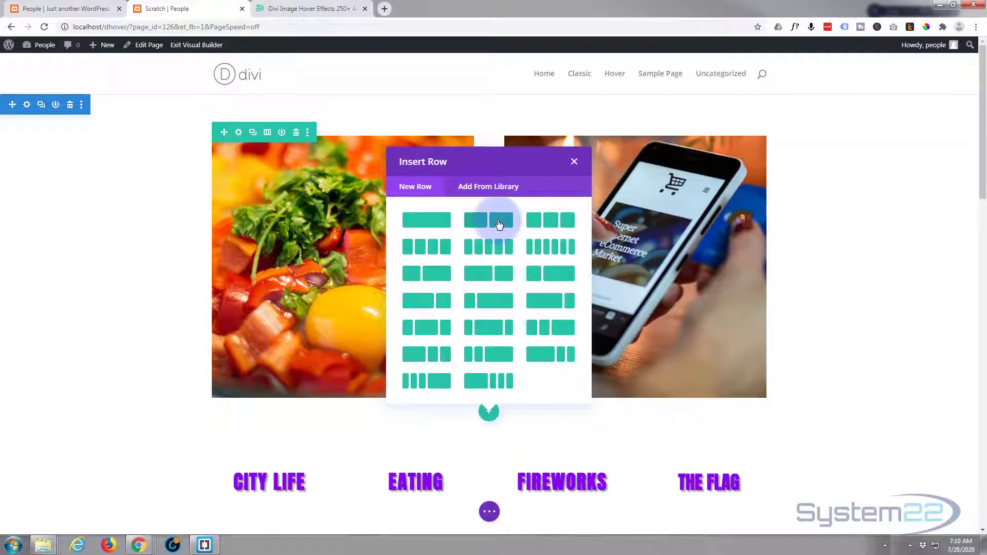
{"action": "left_click", "coordinate": [497, 225]}
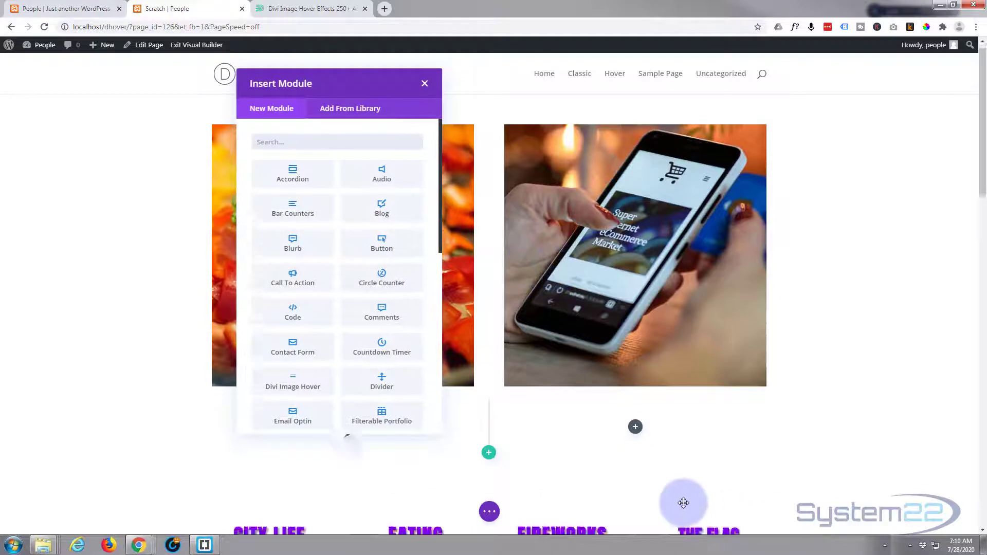
Step: Add an Image module to the first column of the new row
{"action": "scroll", "coordinate": [683, 503], "scroll_direction": "down", "scroll_amount": 2}
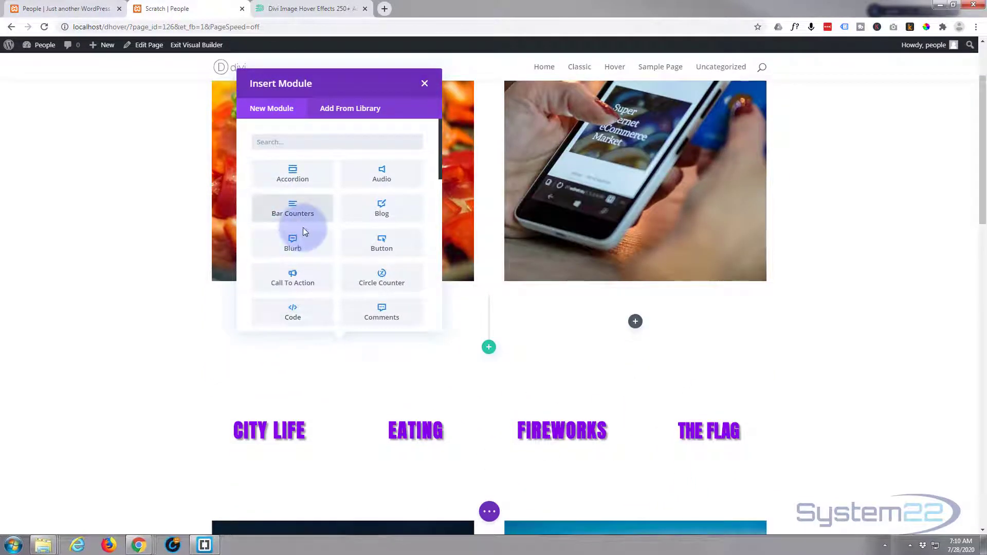
{"action": "scroll", "coordinate": [303, 229], "scroll_direction": "down", "scroll_amount": 4}
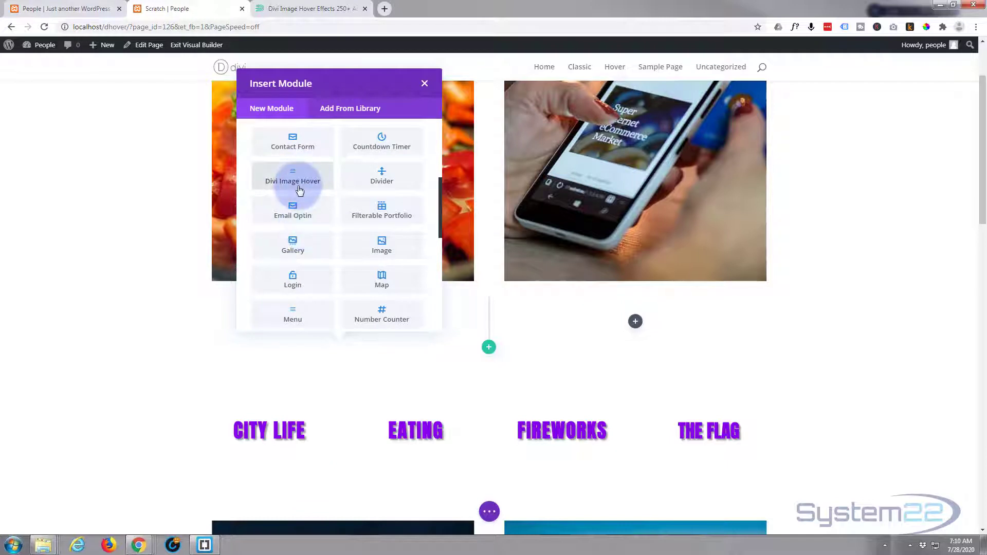
{"action": "scroll", "coordinate": [299, 191], "scroll_direction": "up", "scroll_amount": 5}
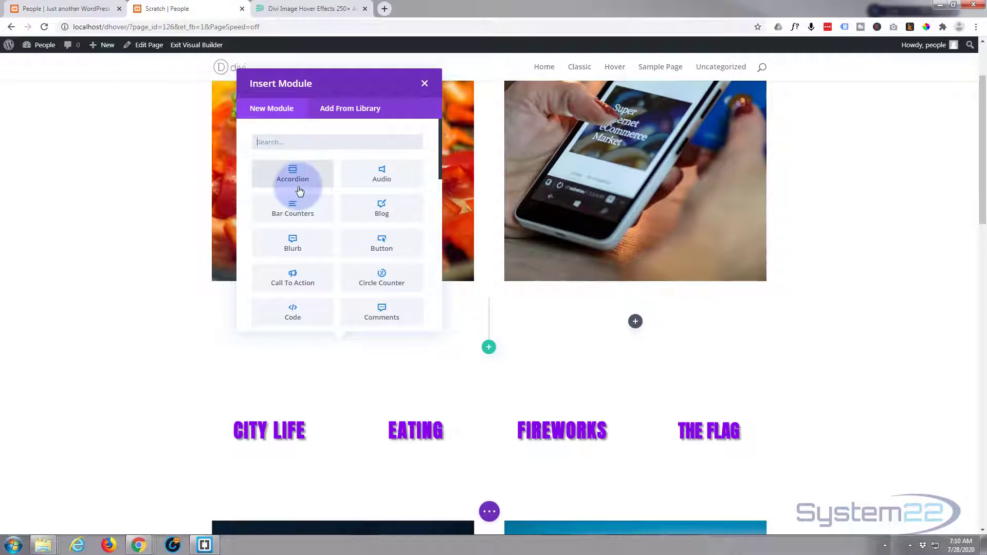
{"action": "scroll", "coordinate": [300, 192], "scroll_direction": "down", "scroll_amount": 4}
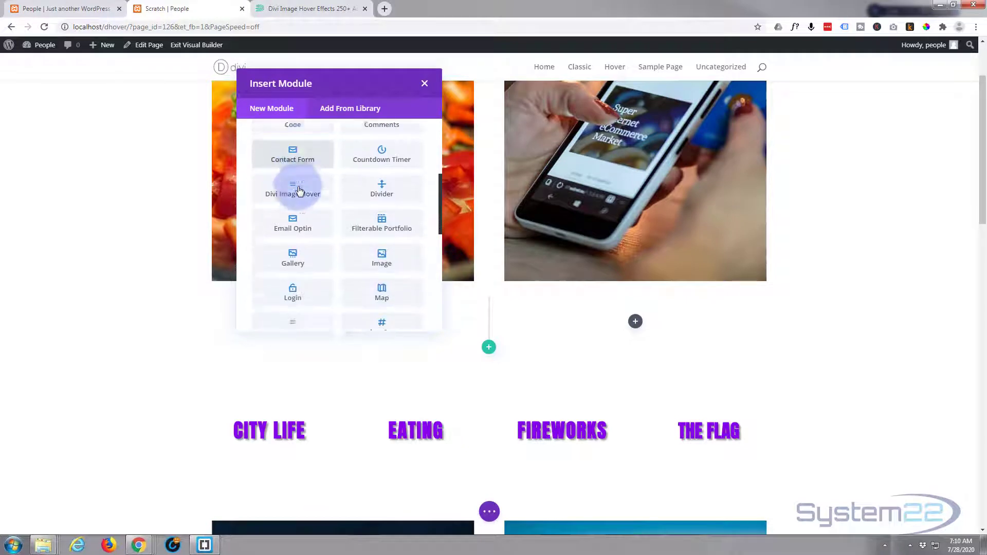
{"action": "scroll", "coordinate": [299, 191], "scroll_direction": "down", "scroll_amount": 5}
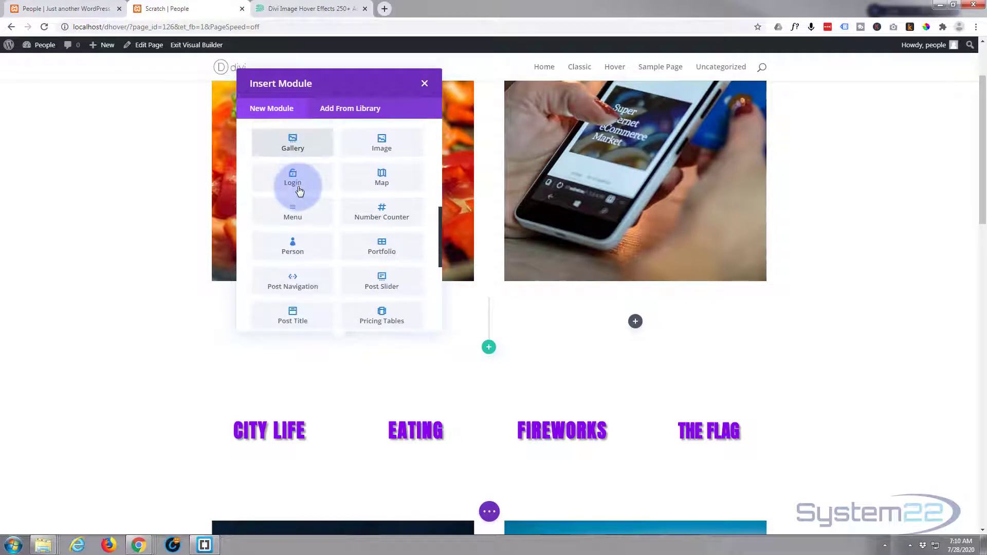
{"action": "scroll", "coordinate": [299, 188], "scroll_direction": "down", "scroll_amount": 3}
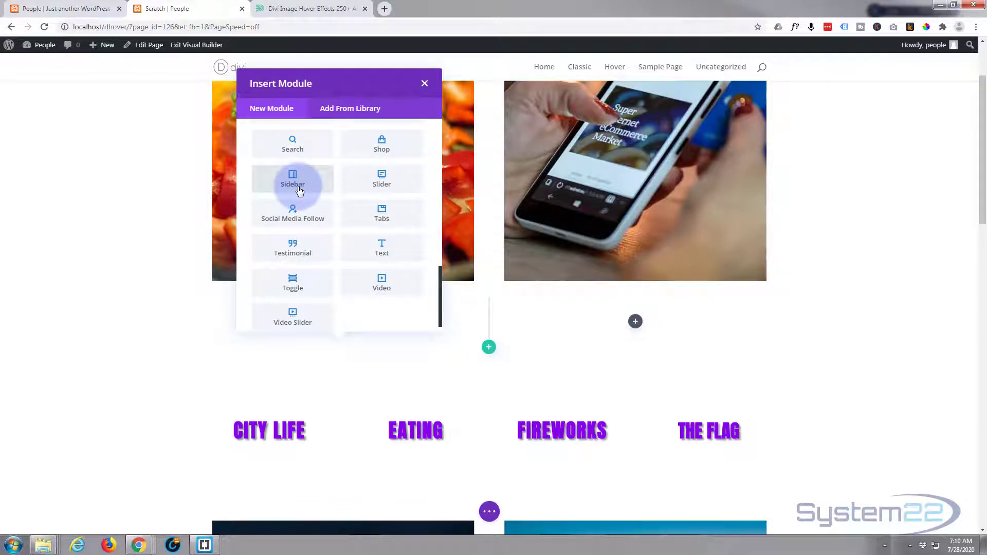
{"action": "scroll", "coordinate": [299, 250], "scroll_direction": "up", "scroll_amount": 3}
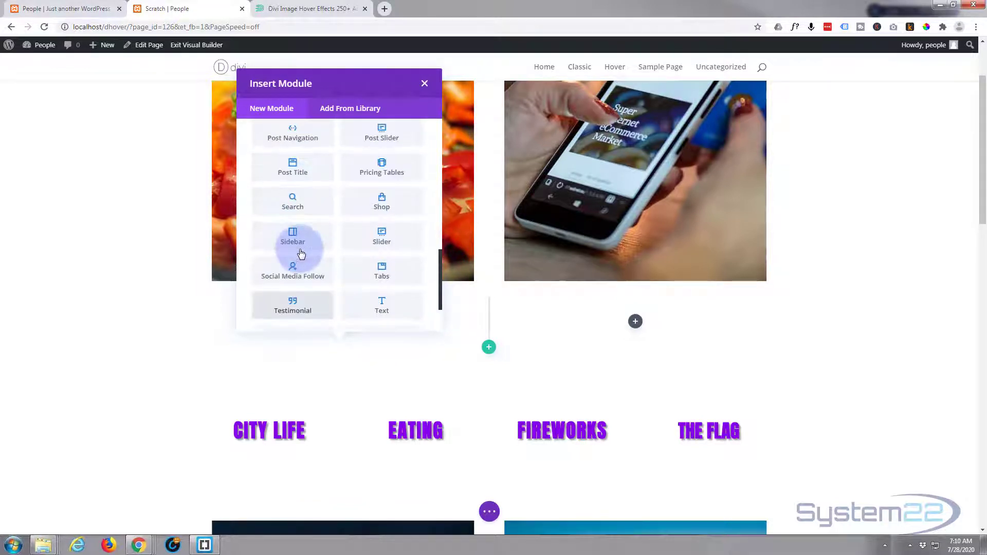
{"action": "scroll", "coordinate": [299, 252], "scroll_direction": "up", "scroll_amount": 5}
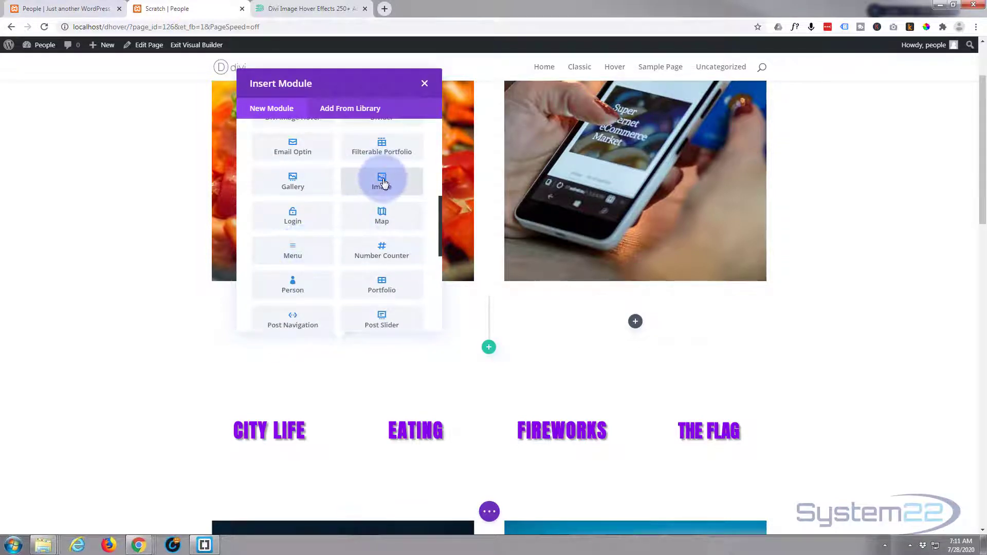
{"action": "left_click", "coordinate": [383, 183]}
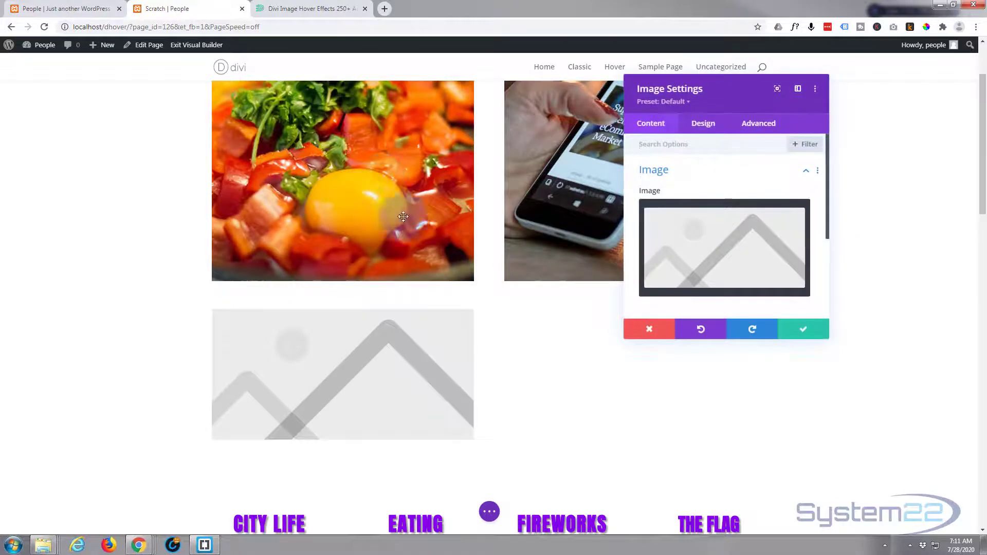
Step: Set the module's image to the recording studio picture 5.jpg from the media library and save the module settings
{"action": "left_click", "coordinate": [762, 253]}
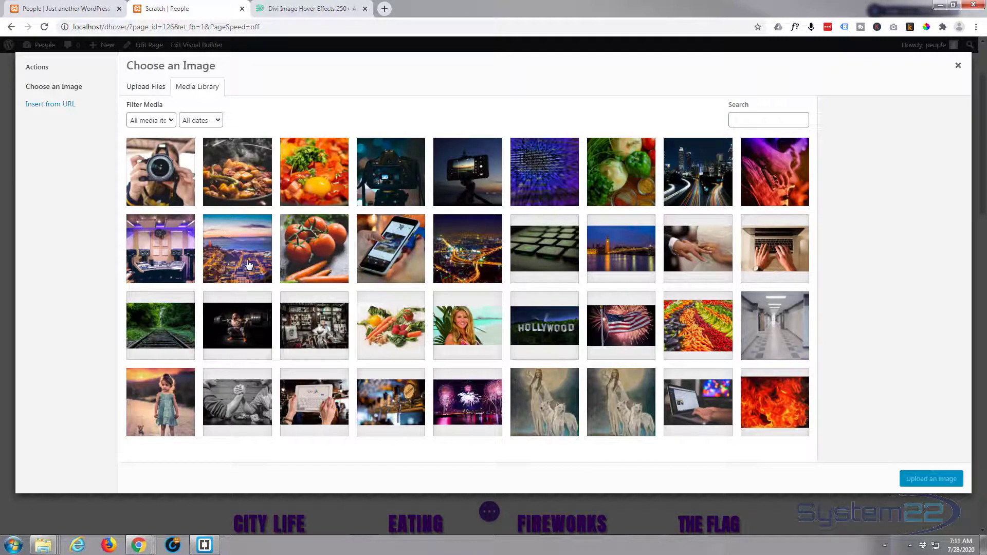
{"action": "left_click", "coordinate": [163, 248]}
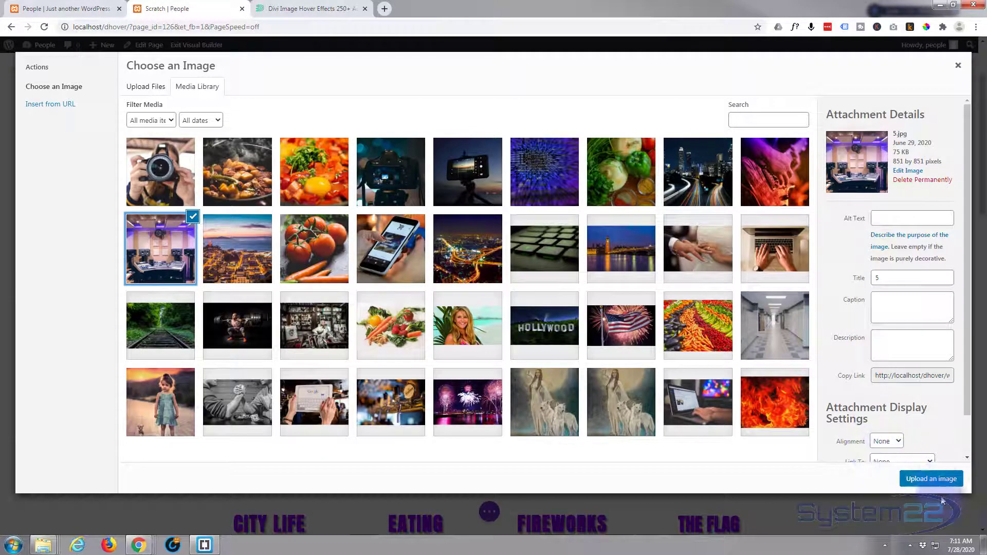
{"action": "left_click", "coordinate": [933, 479]}
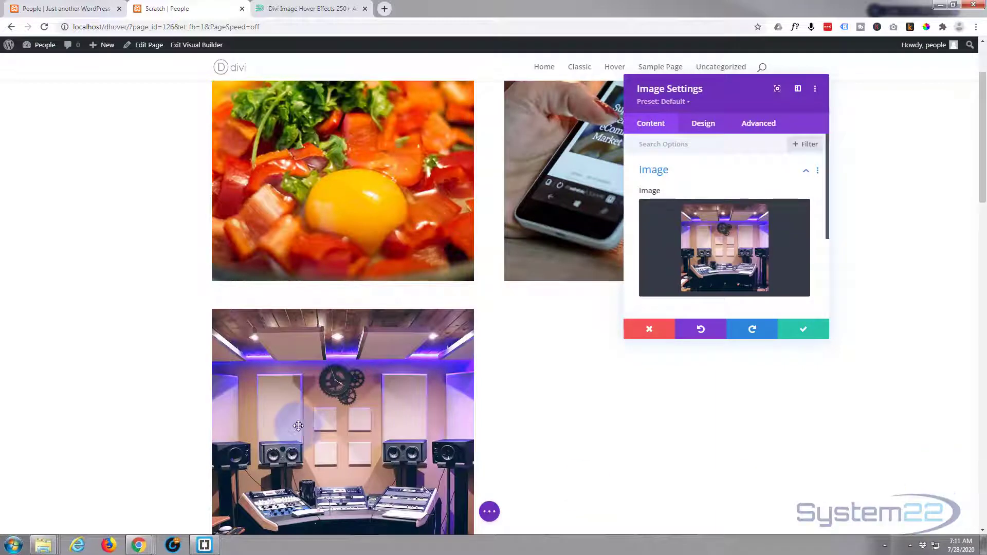
{"action": "scroll", "coordinate": [162, 399], "scroll_direction": "down", "scroll_amount": 3}
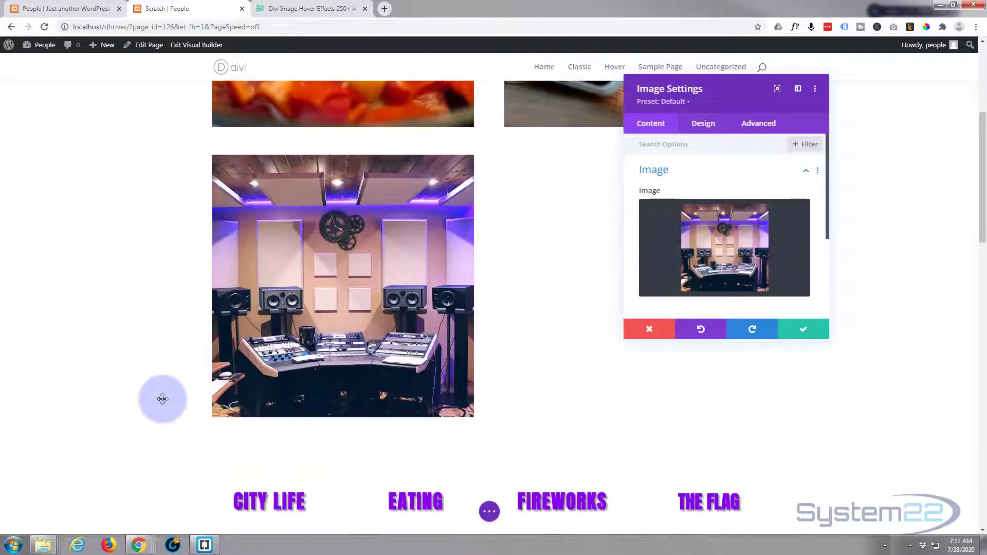
{"action": "scroll", "coordinate": [162, 400], "scroll_direction": "up", "scroll_amount": 1}
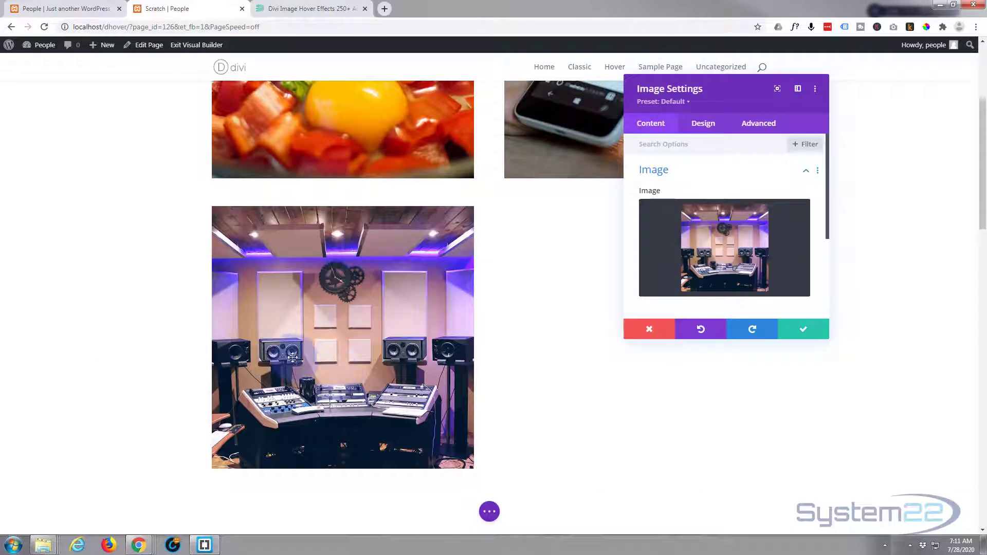
{"action": "left_click", "coordinate": [337, 330]}
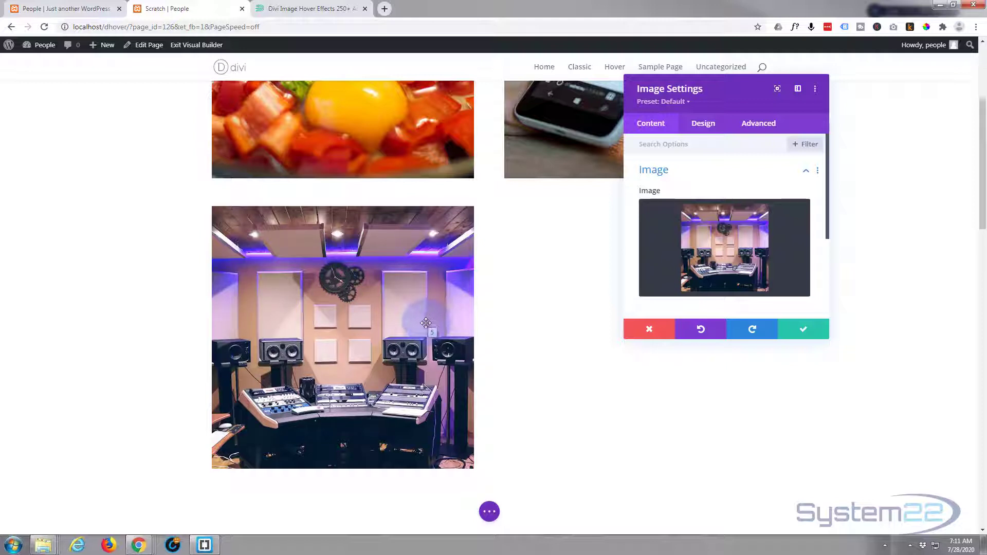
{"action": "left_click", "coordinate": [806, 332]}
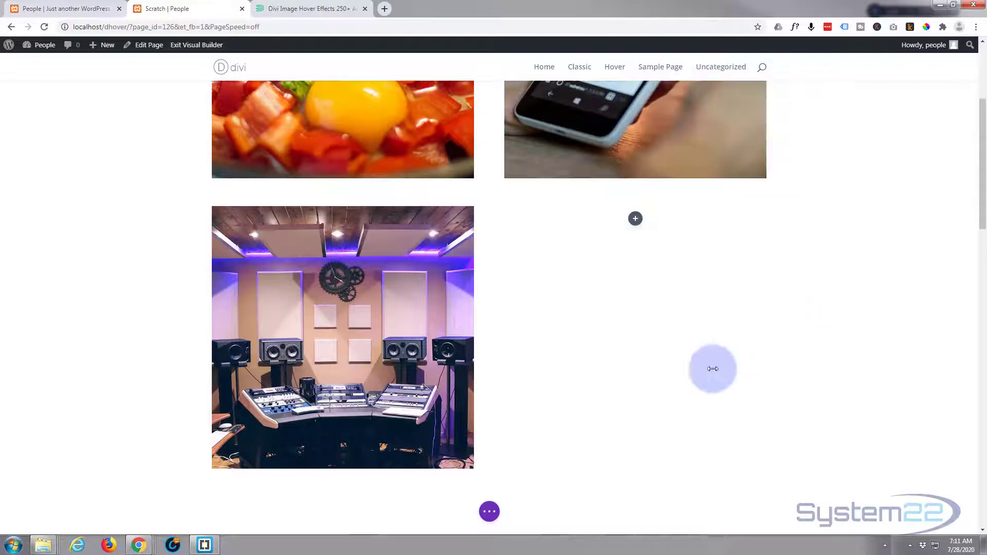
Step: Set the background image of the new row's first column to the guitar player picture titled 6 from the media library and save the row settings
{"action": "mouse_move", "coordinate": [300, 342]}
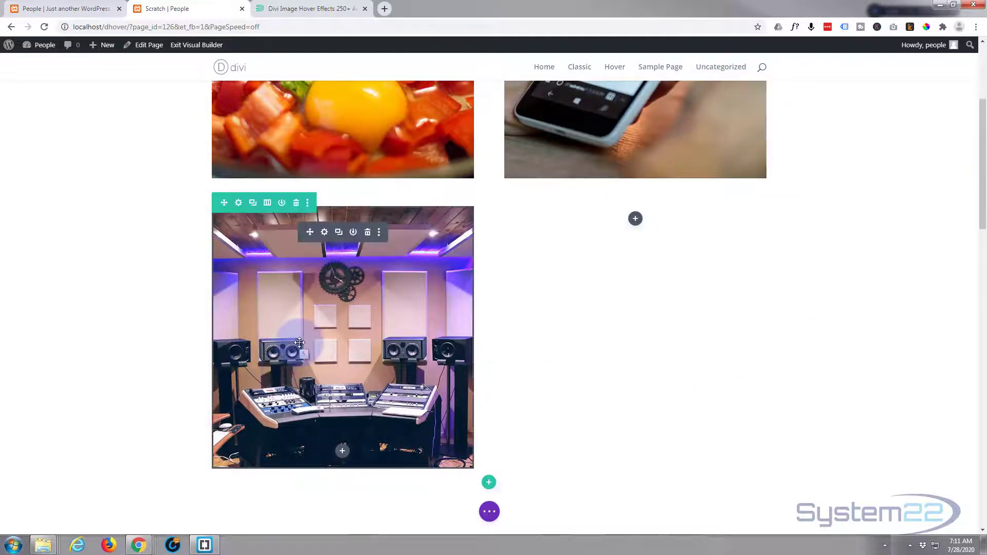
{"action": "left_click", "coordinate": [238, 204]}
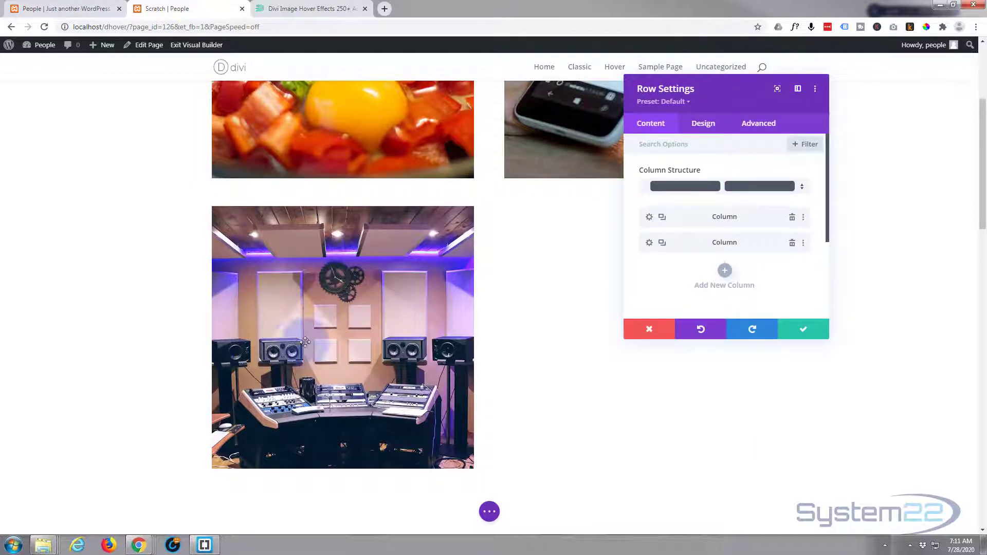
{"action": "left_click", "coordinate": [648, 217]}
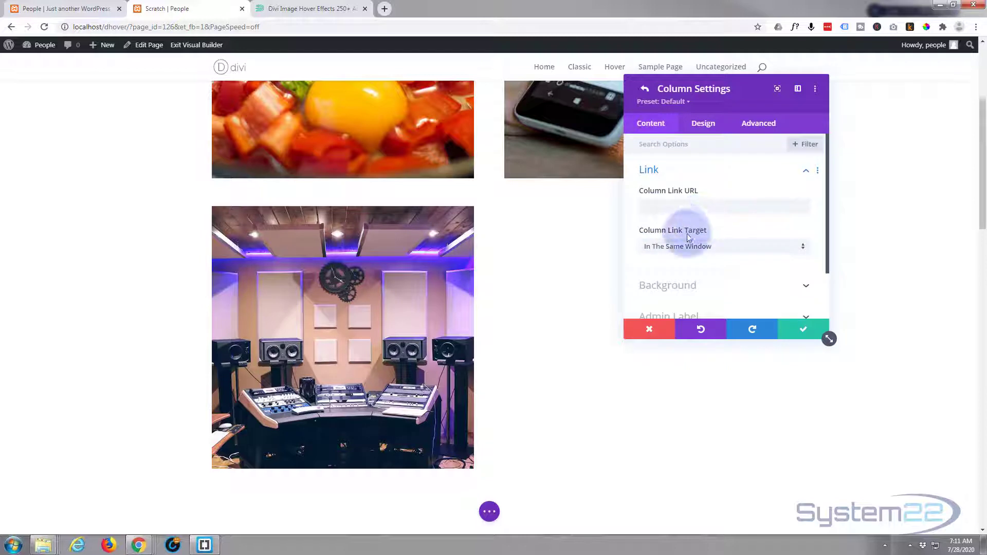
{"action": "scroll", "coordinate": [714, 278], "scroll_direction": "down", "scroll_amount": 1}
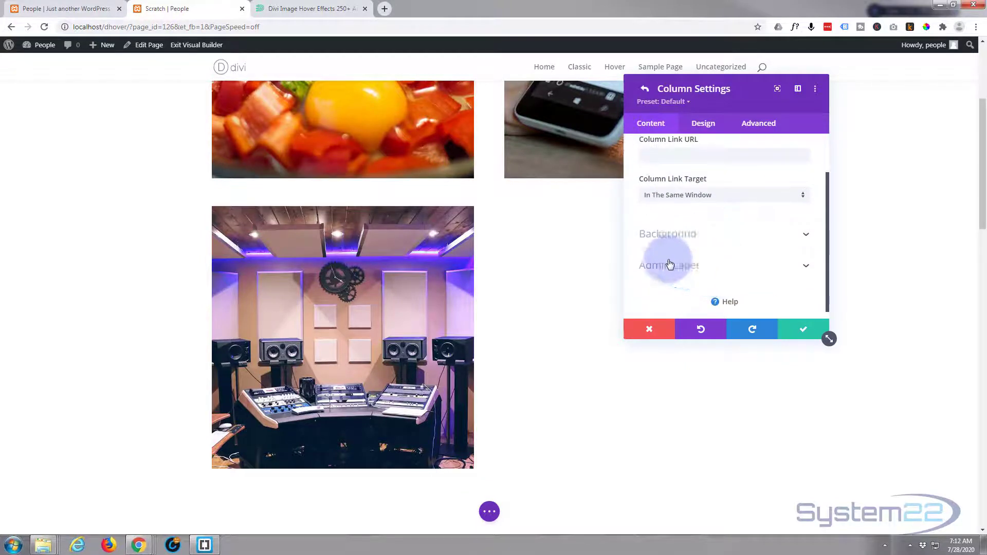
{"action": "left_click", "coordinate": [720, 234]}
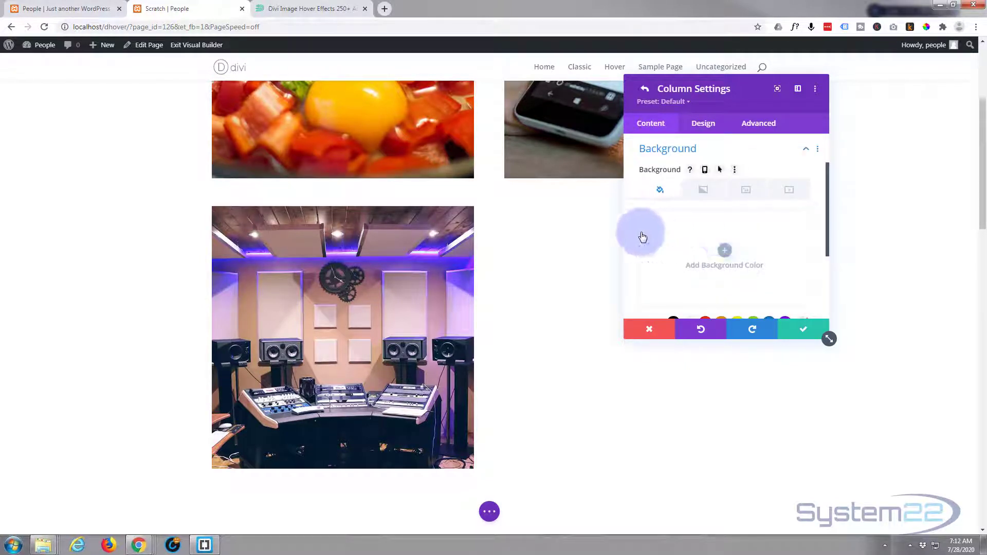
{"action": "left_click", "coordinate": [659, 190]}
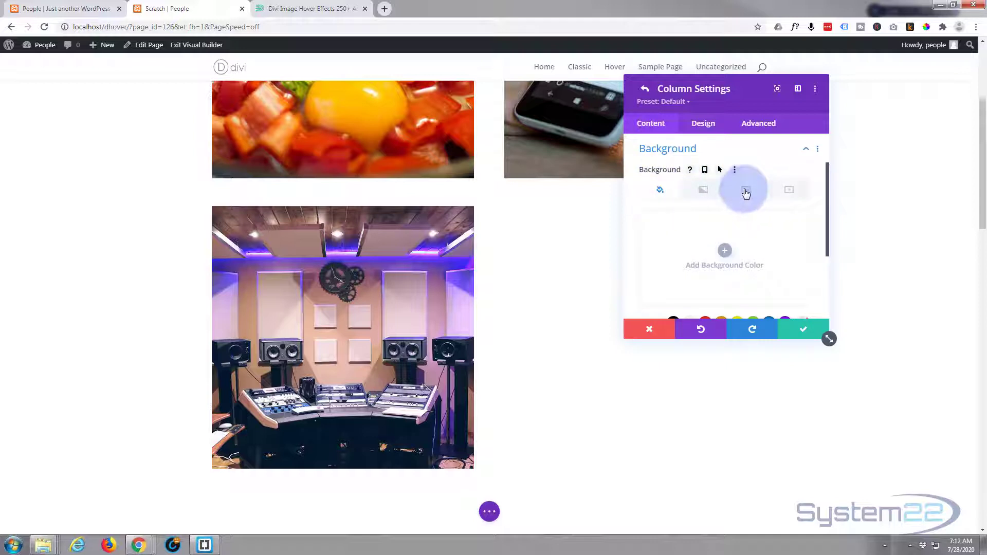
{"action": "left_click", "coordinate": [725, 251]}
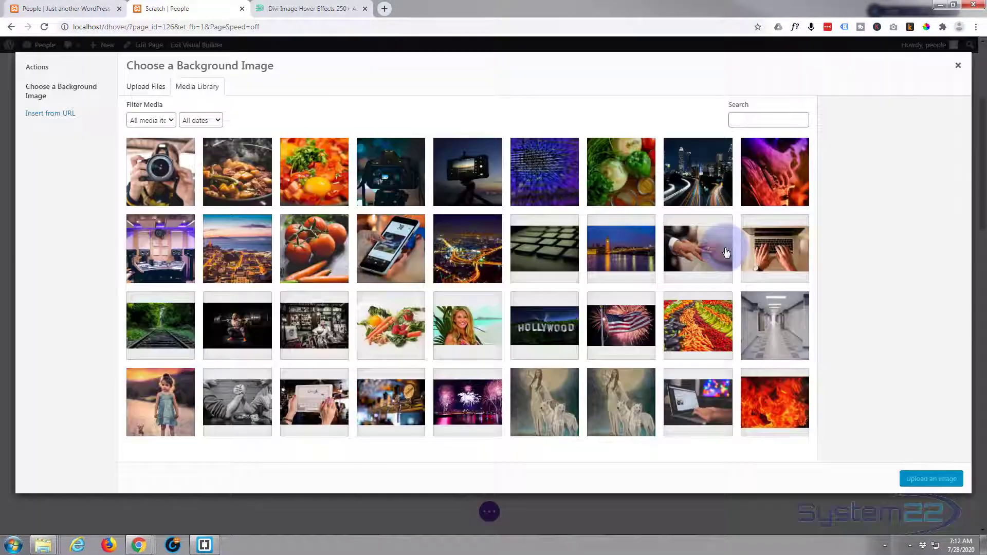
{"action": "left_click", "coordinate": [775, 171]}
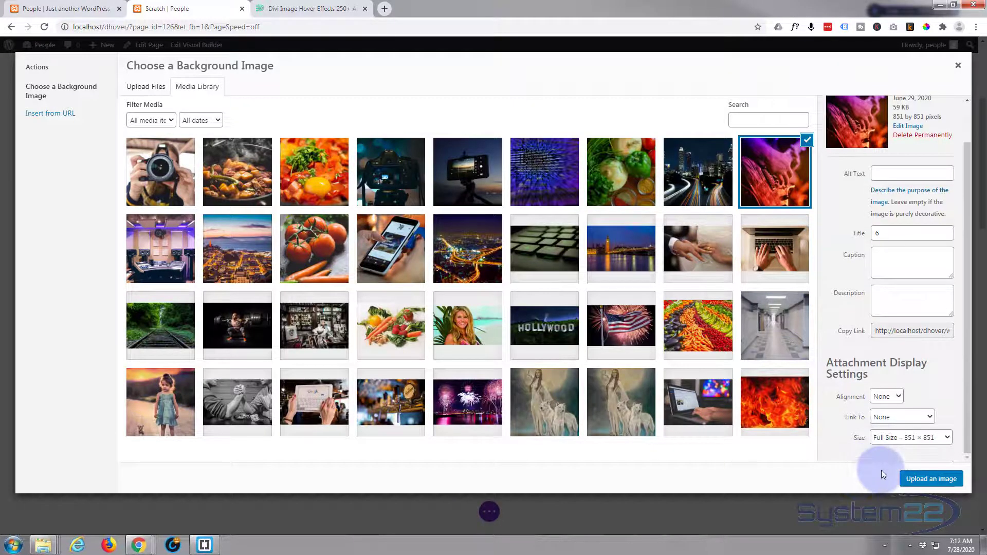
{"action": "left_click", "coordinate": [931, 481]}
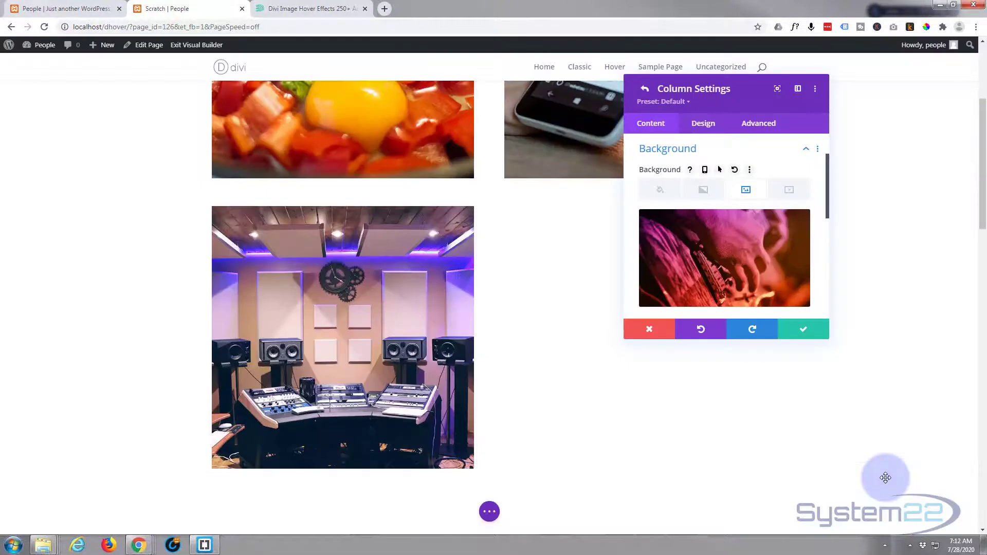
{"action": "left_click", "coordinate": [805, 331]}
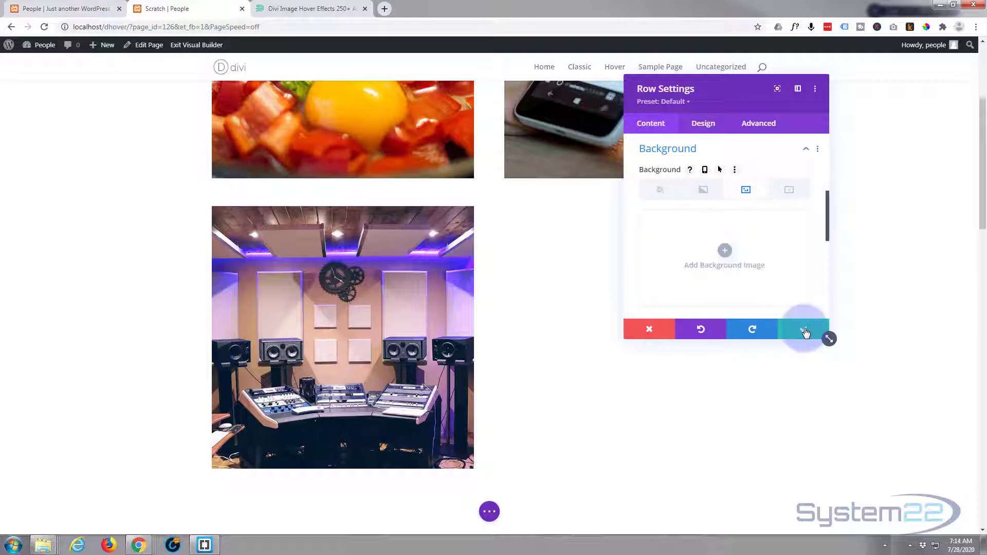
{"action": "left_click", "coordinate": [805, 331]}
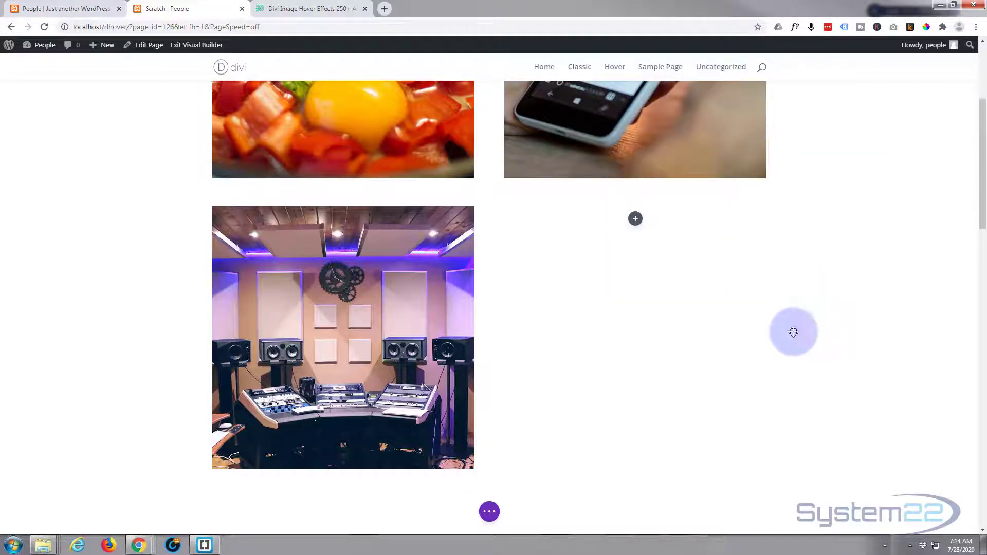
Step: Set the recording studio image's hover opacity filter to 0%
{"action": "mouse_move", "coordinate": [437, 385]}
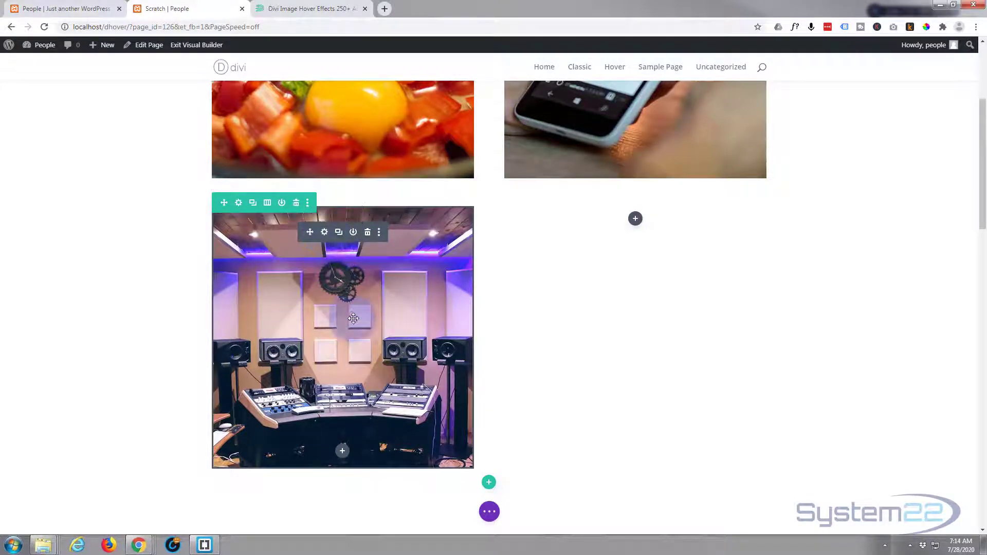
{"action": "left_click", "coordinate": [324, 233]}
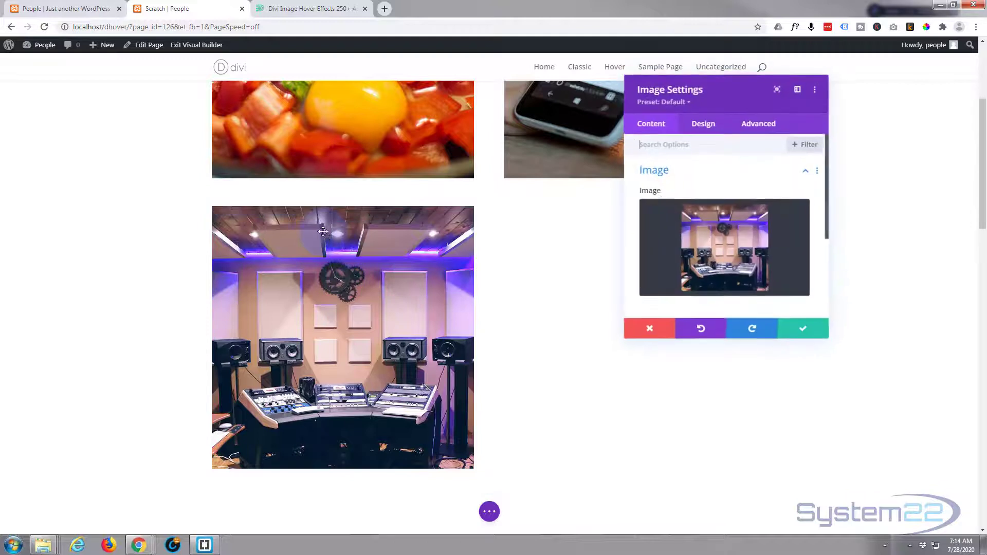
{"action": "left_click", "coordinate": [712, 126]}
{"action": "scroll", "coordinate": [716, 251], "scroll_direction": "down", "scroll_amount": 1}
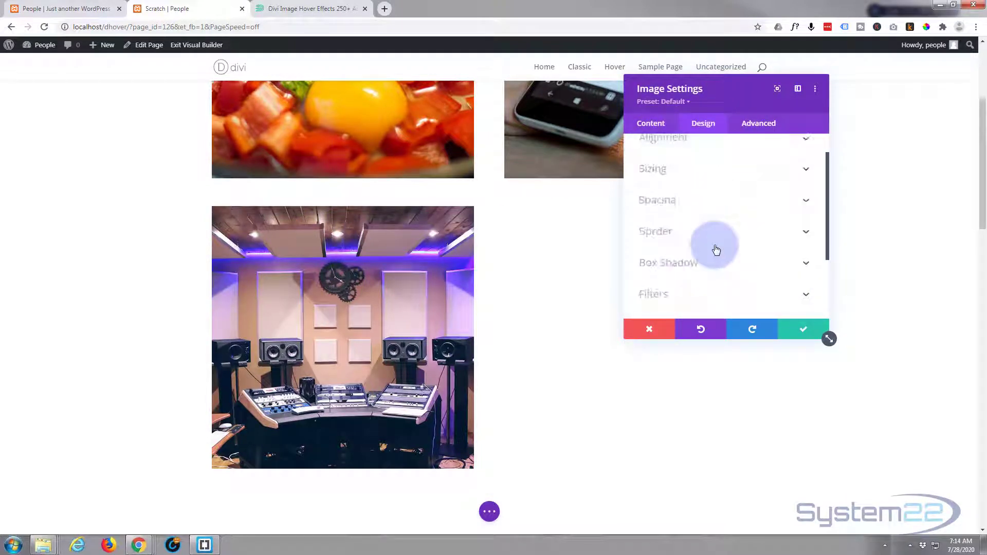
{"action": "scroll", "coordinate": [717, 250], "scroll_direction": "down", "scroll_amount": 3}
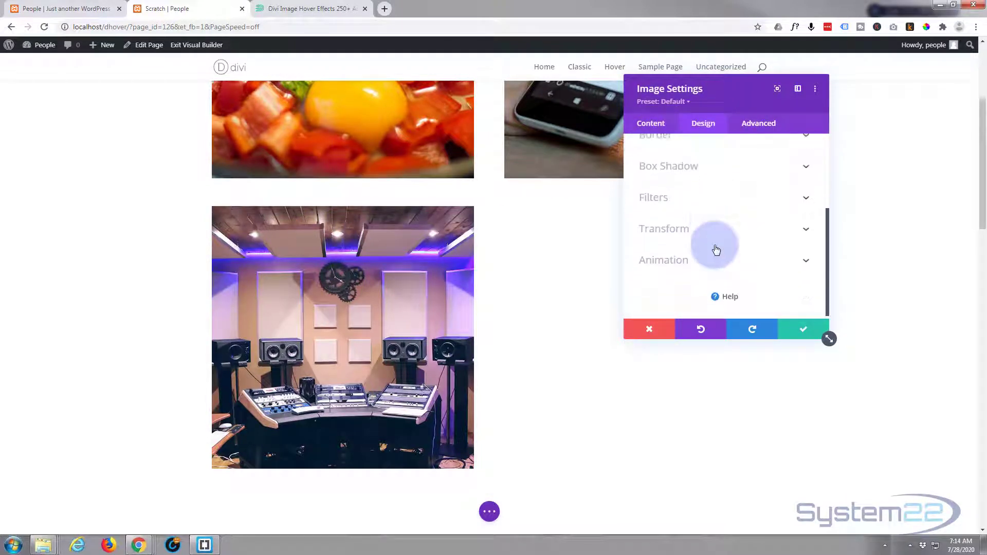
{"action": "left_click", "coordinate": [712, 198]}
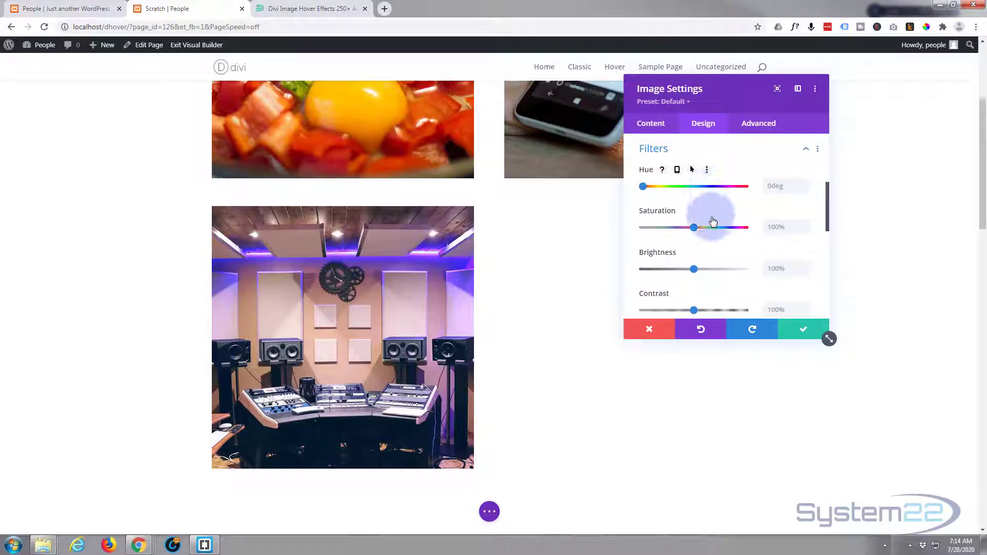
{"action": "scroll", "coordinate": [711, 218], "scroll_direction": "down", "scroll_amount": 3}
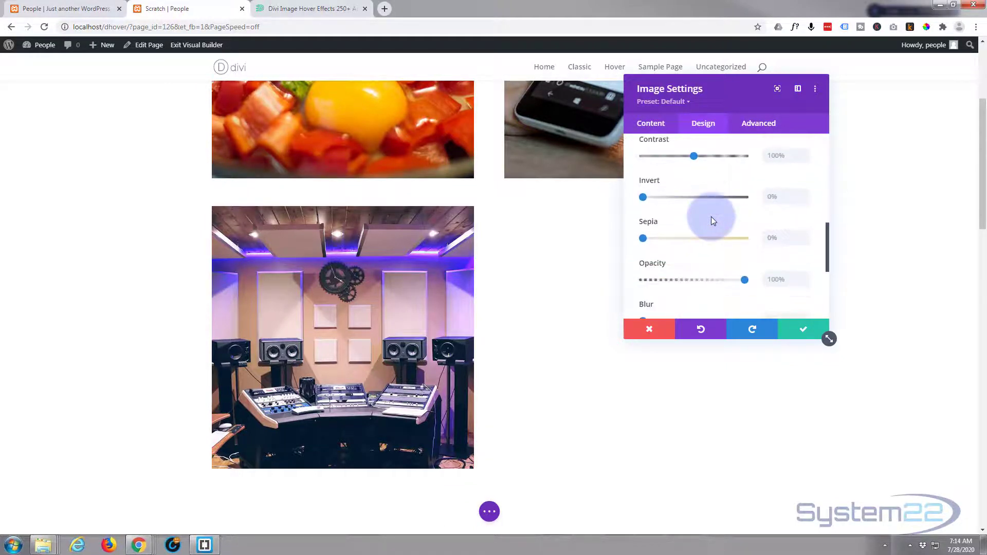
{"action": "scroll", "coordinate": [711, 217], "scroll_direction": "down", "scroll_amount": 1}
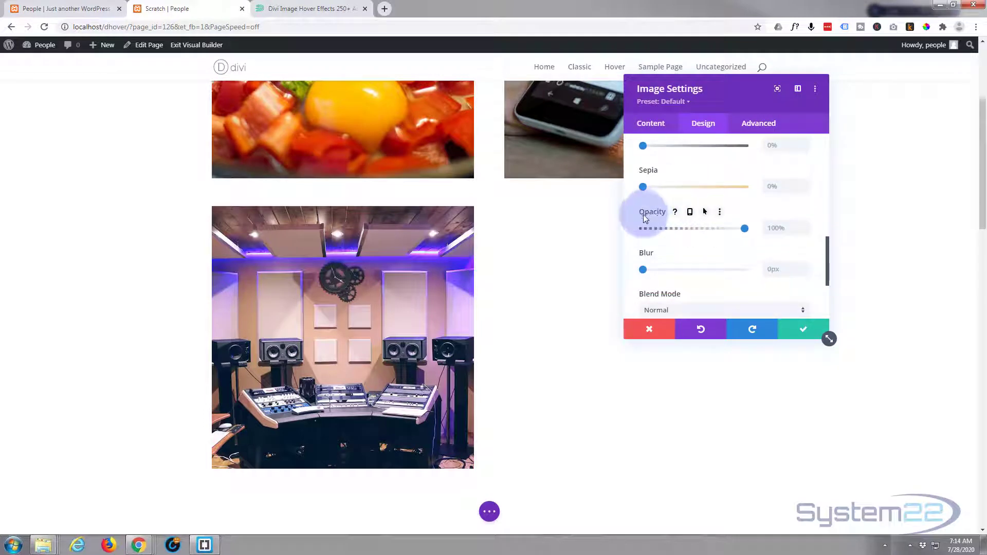
{"action": "left_click", "coordinate": [704, 212]}
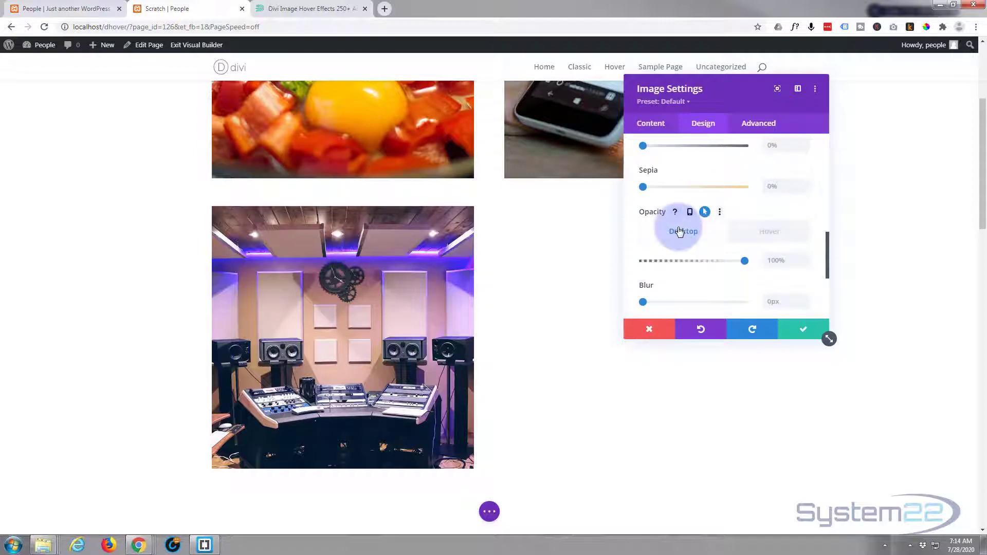
{"action": "left_click", "coordinate": [767, 231]}
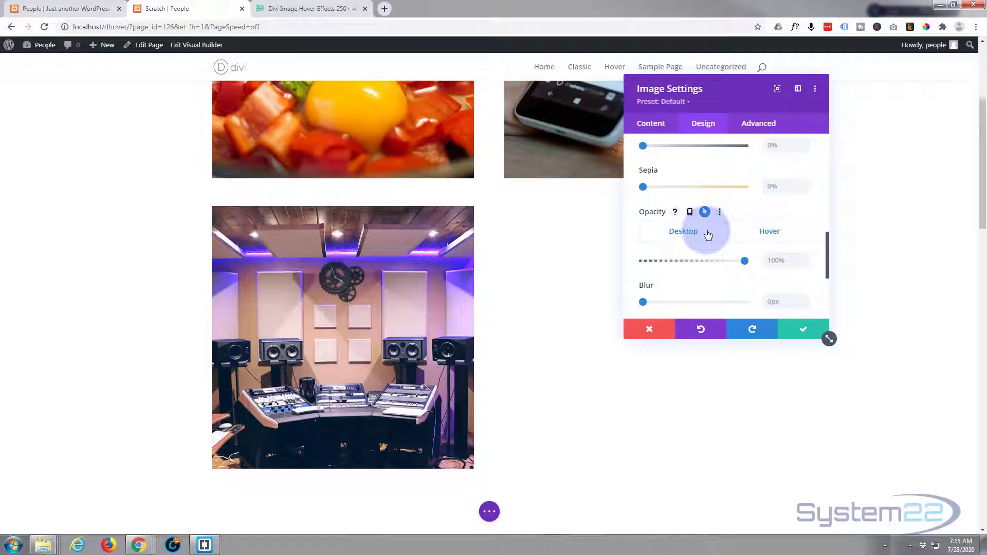
{"action": "left_click", "coordinate": [785, 232]}
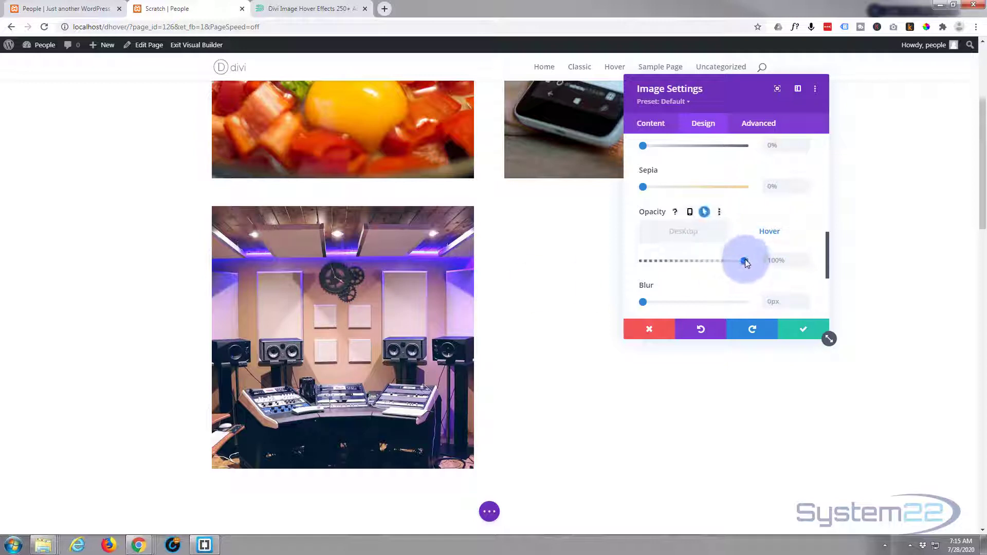
{"action": "left_click_drag", "start_coordinate": [745, 259], "coordinate": [626, 268]}
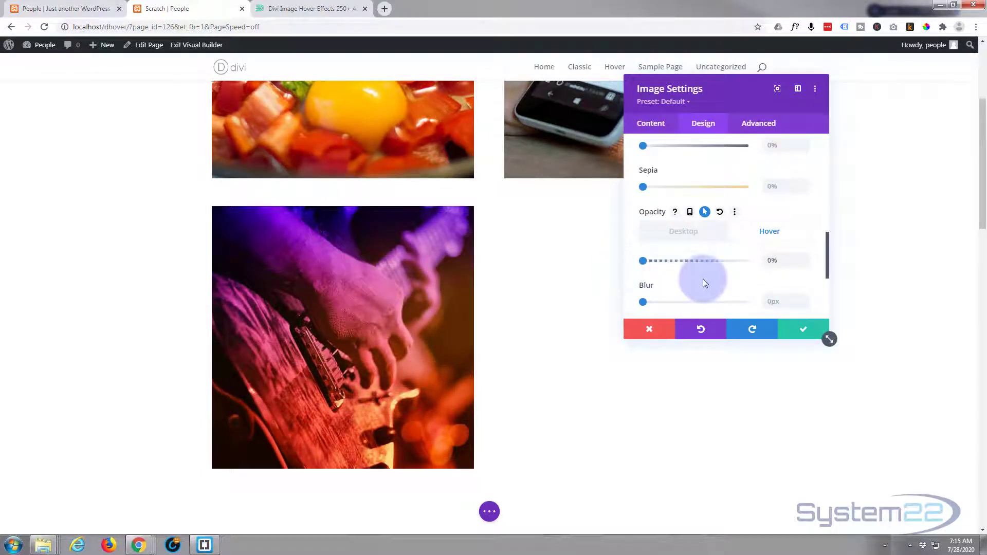
{"action": "mouse_move", "coordinate": [708, 285]}
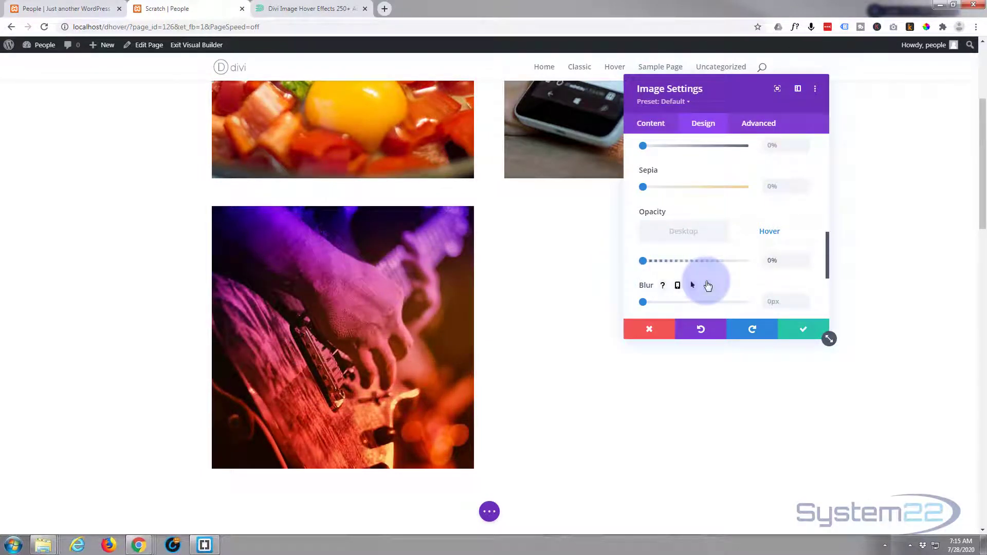
{"action": "mouse_move", "coordinate": [699, 245]}
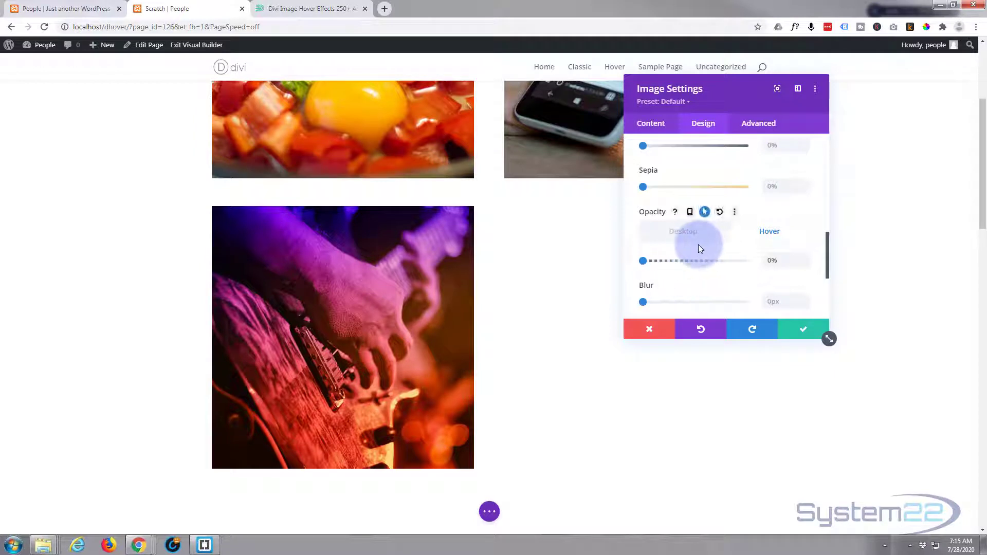
Step: Set the image's transition duration to 1000ms with an Ease-In-Out speed curve and save the module settings
{"action": "left_click", "coordinate": [765, 124]}
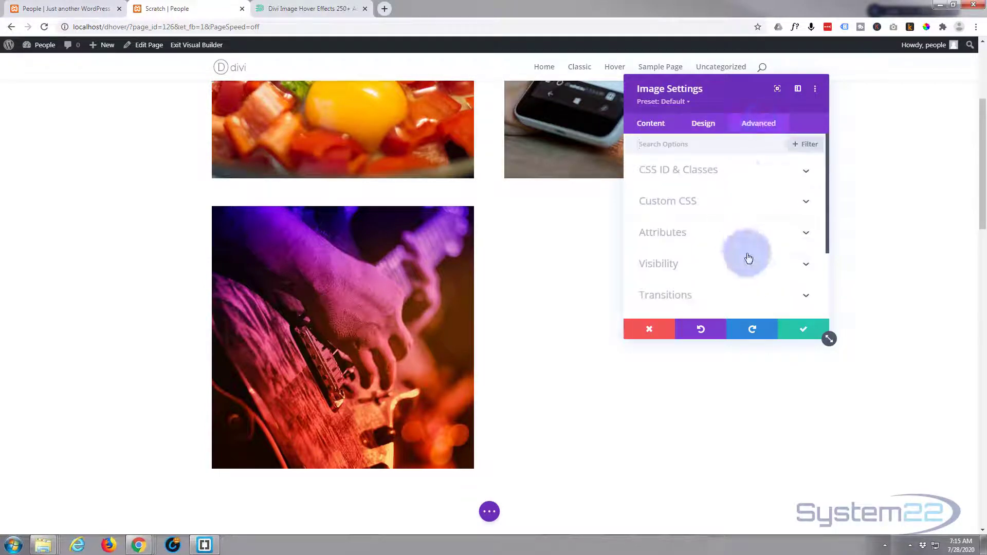
{"action": "left_click", "coordinate": [738, 292]}
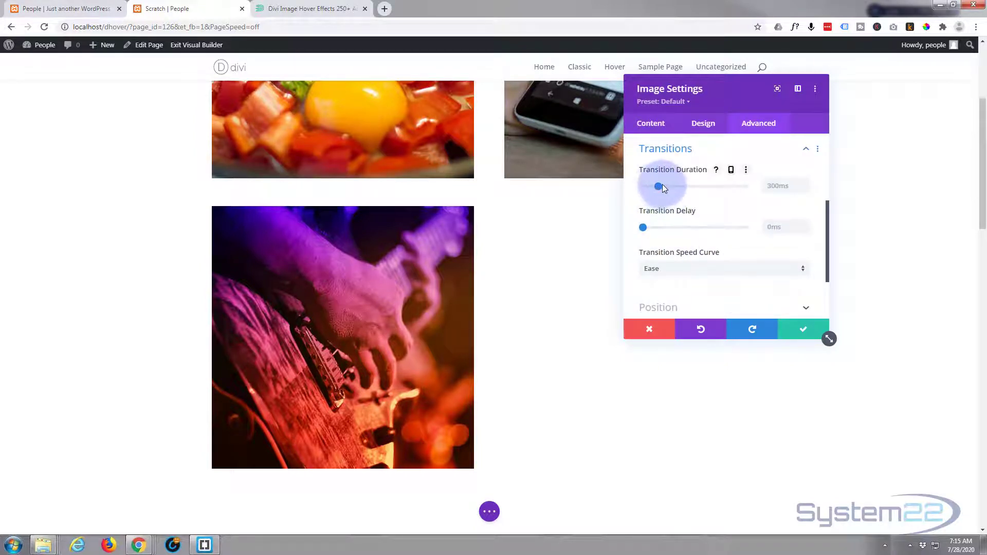
{"action": "left_click_drag", "start_coordinate": [659, 186], "coordinate": [691, 186]}
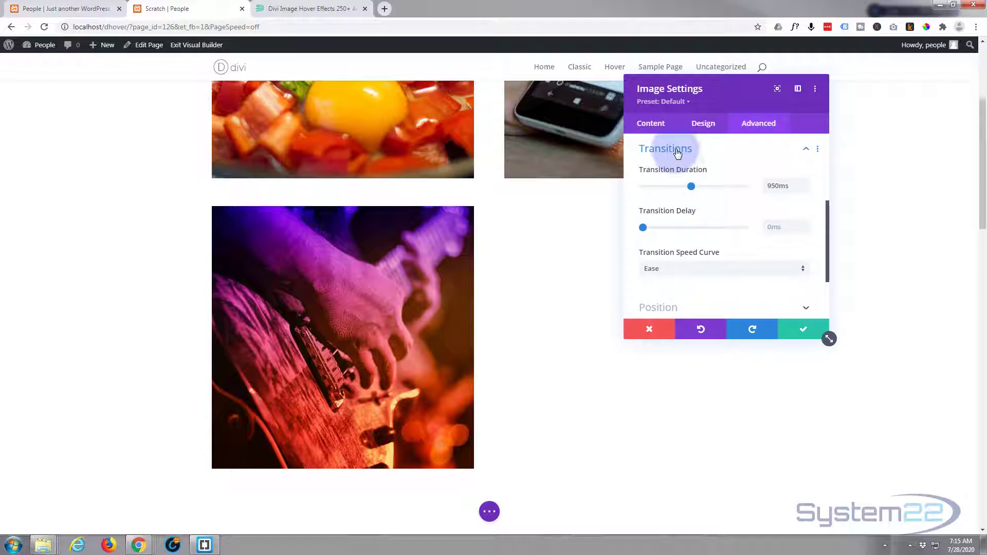
{"action": "left_click_drag", "start_coordinate": [690, 186], "coordinate": [695, 188]}
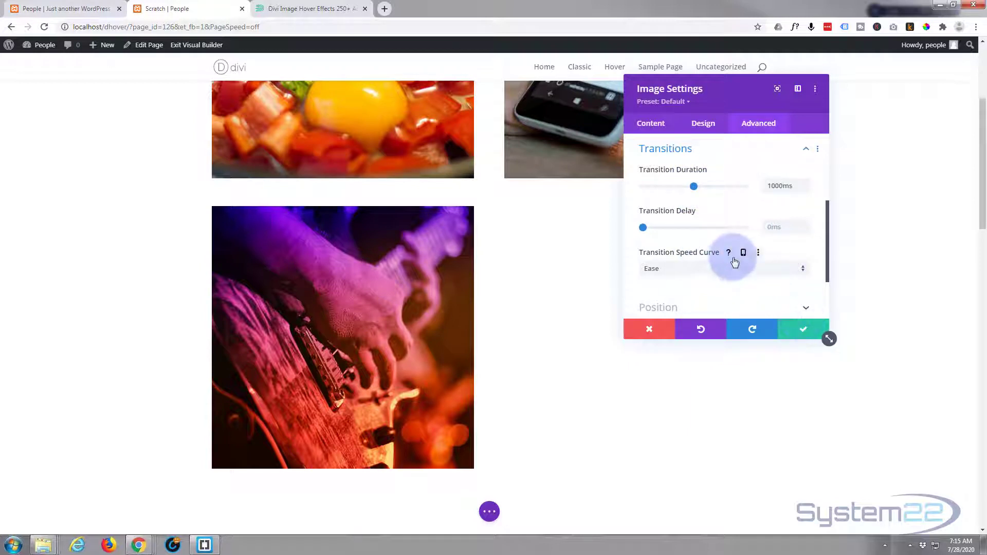
{"action": "left_click", "coordinate": [762, 269]}
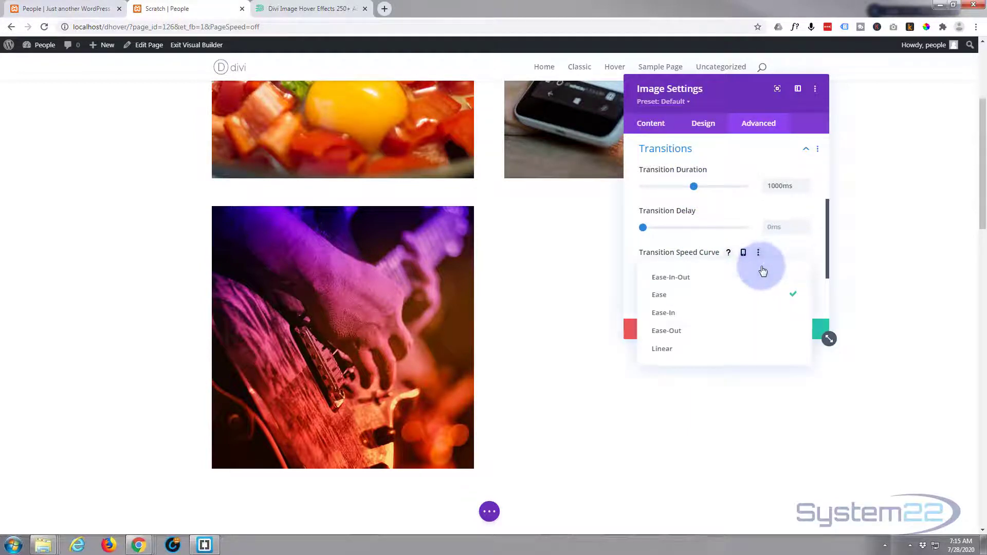
{"action": "left_click", "coordinate": [722, 286]}
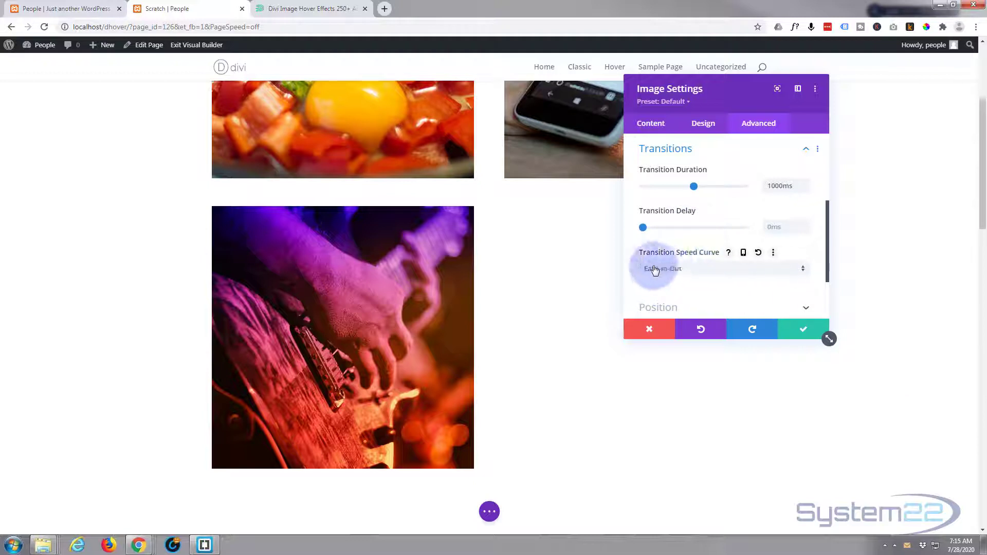
{"action": "left_click", "coordinate": [805, 331]}
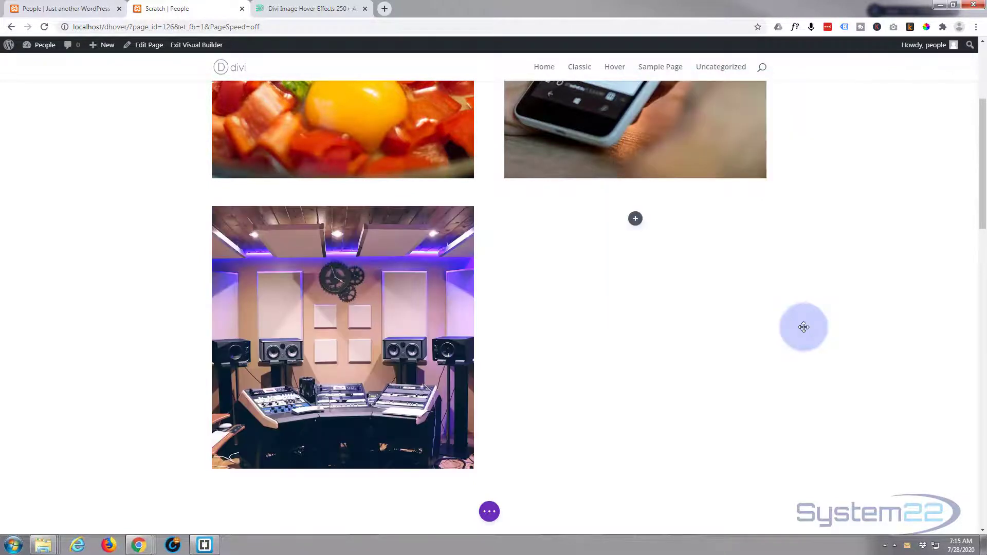
Step: Save the Scratch page as a draft and exit the Visual Builder
{"action": "left_click", "coordinate": [491, 514]}
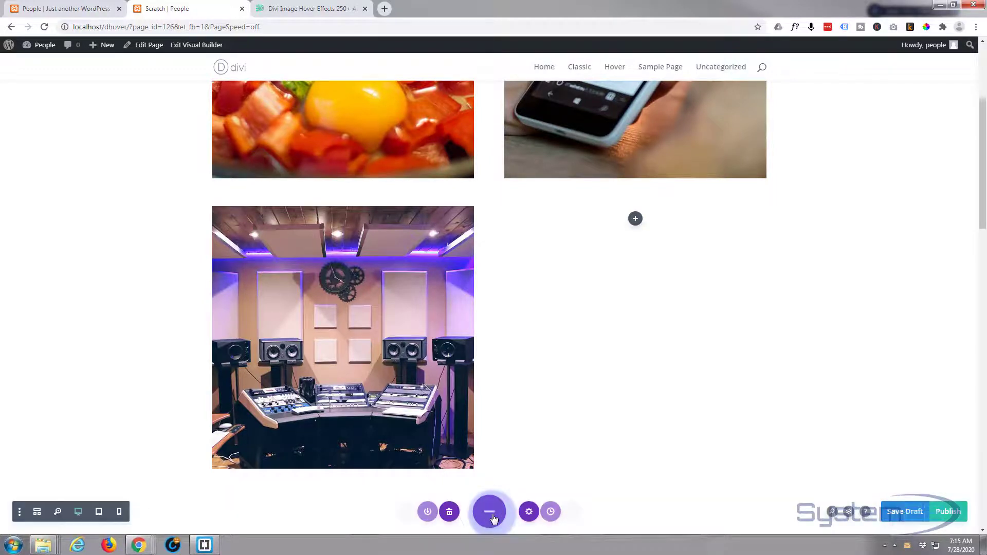
{"action": "left_click", "coordinate": [896, 513]}
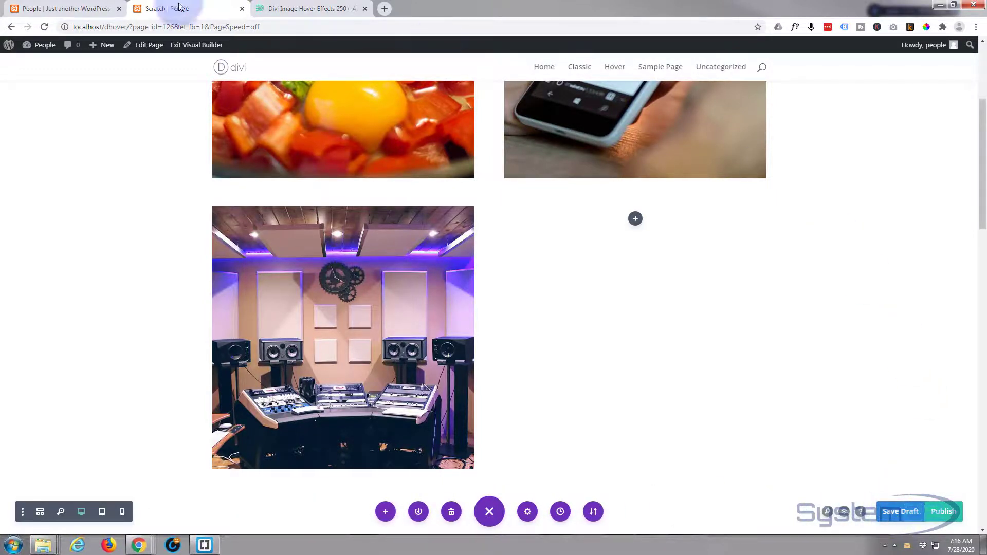
{"action": "left_click", "coordinate": [186, 46]}
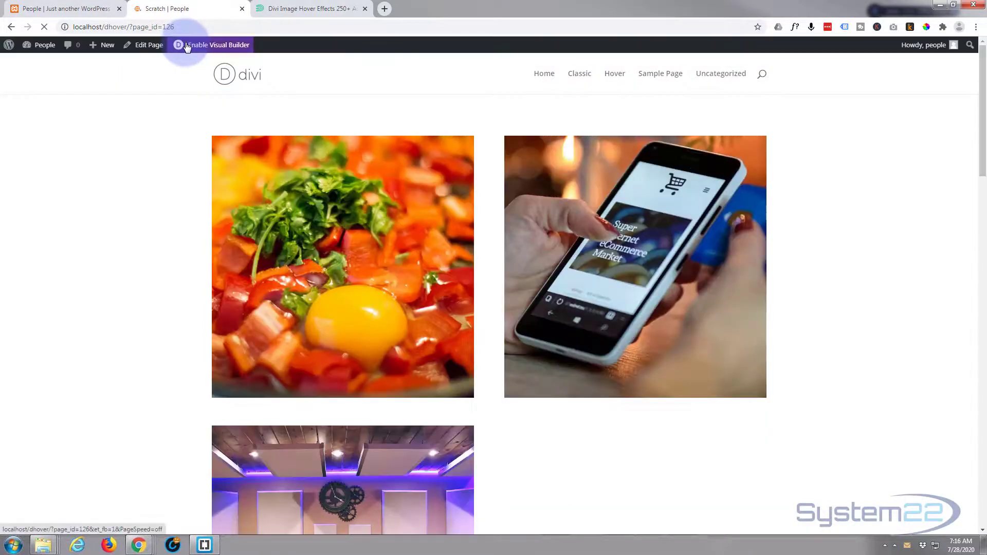
Step: Check how the recording studio image fades to its column background on the Scratch page
{"action": "scroll", "coordinate": [63, 202], "scroll_direction": "down", "scroll_amount": 3}
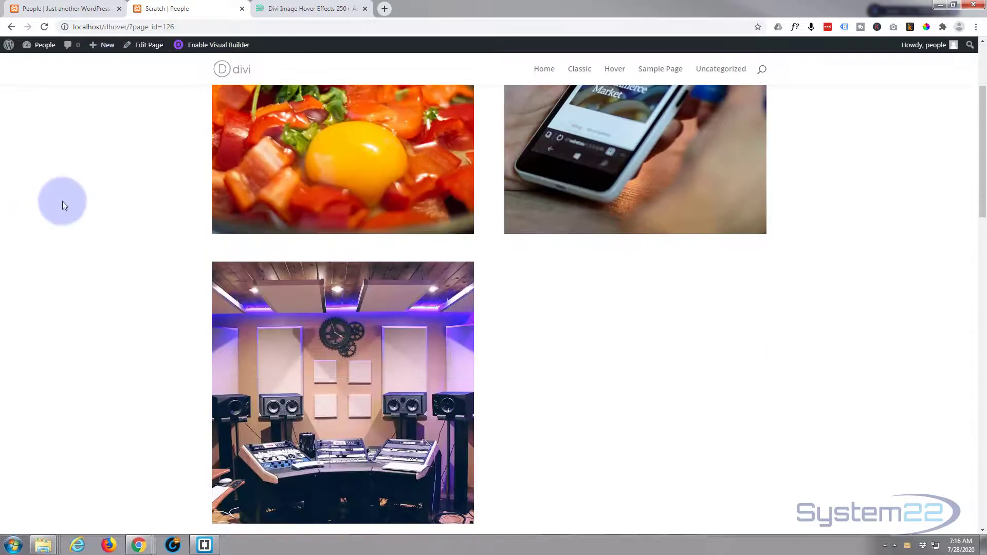
{"action": "scroll", "coordinate": [62, 203], "scroll_direction": "down", "scroll_amount": 2}
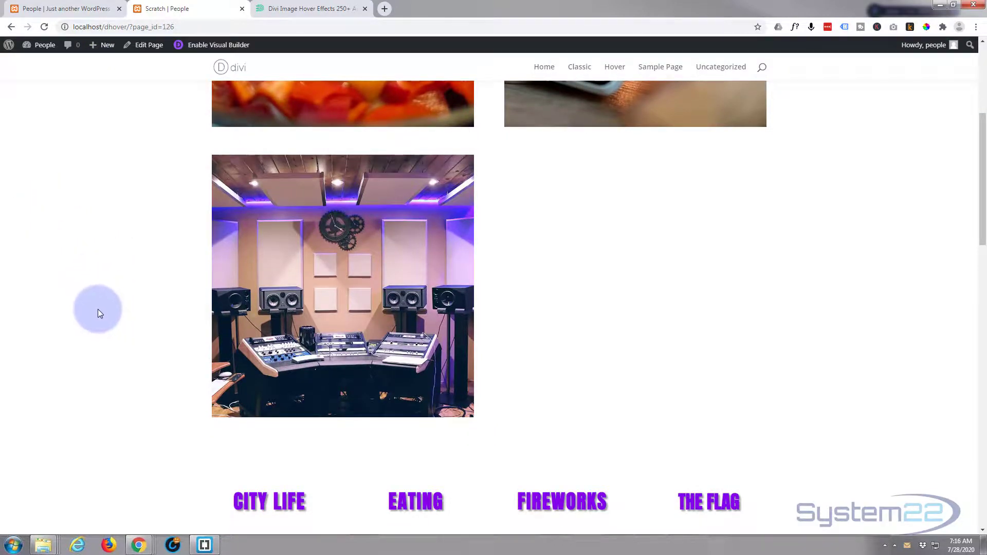
{"action": "mouse_move", "coordinate": [317, 311]}
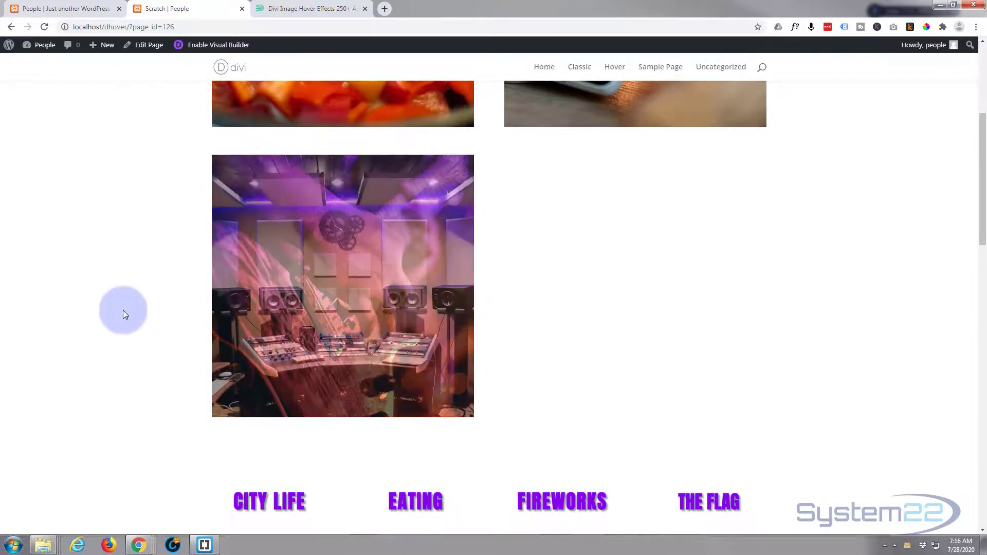
{"action": "mouse_move", "coordinate": [275, 330]}
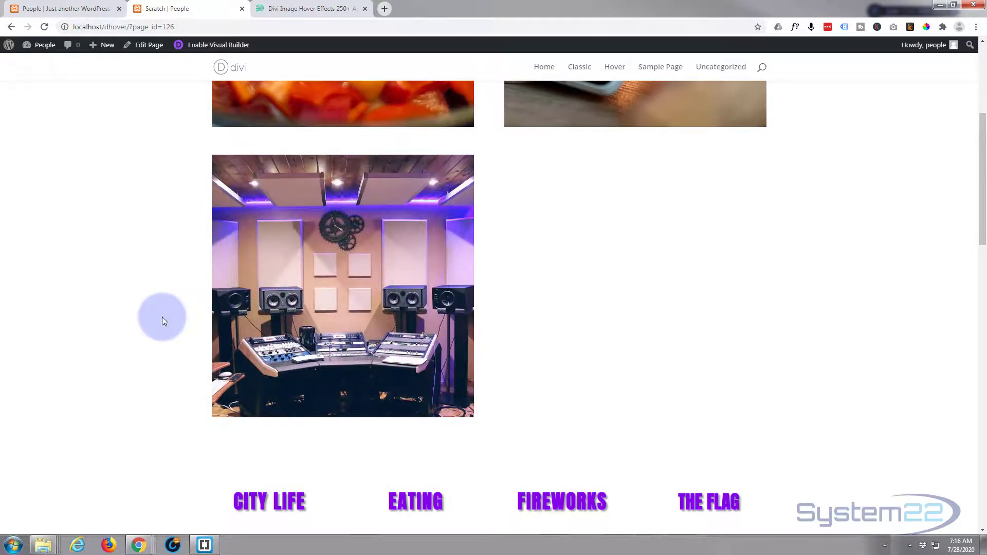
{"action": "scroll", "coordinate": [160, 319], "scroll_direction": "up", "scroll_amount": 5}
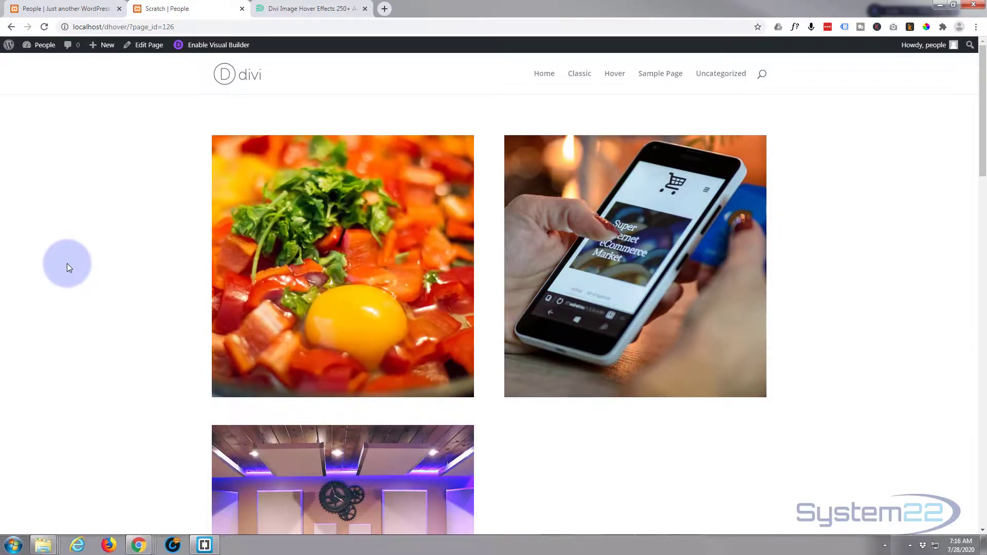
{"action": "scroll", "coordinate": [66, 268], "scroll_direction": "down", "scroll_amount": 4}
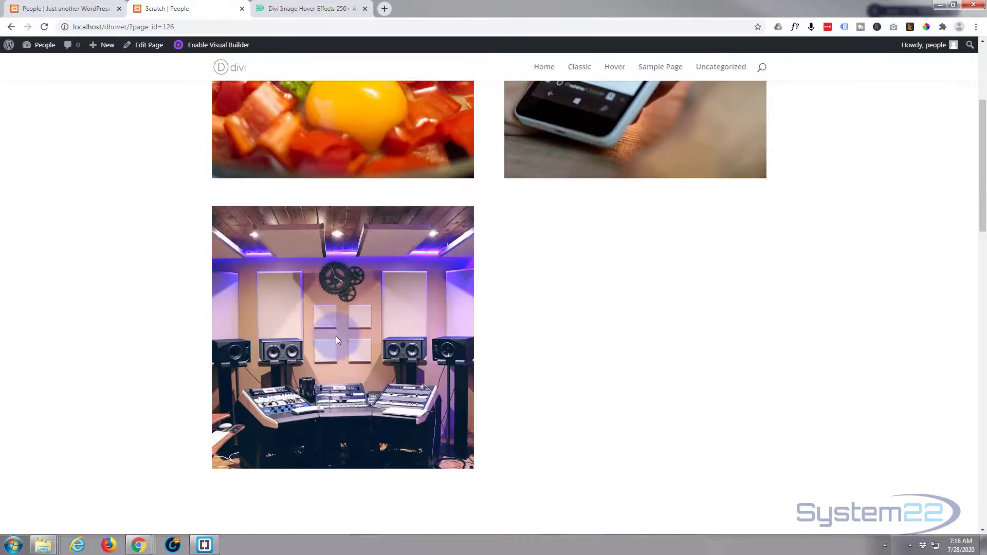